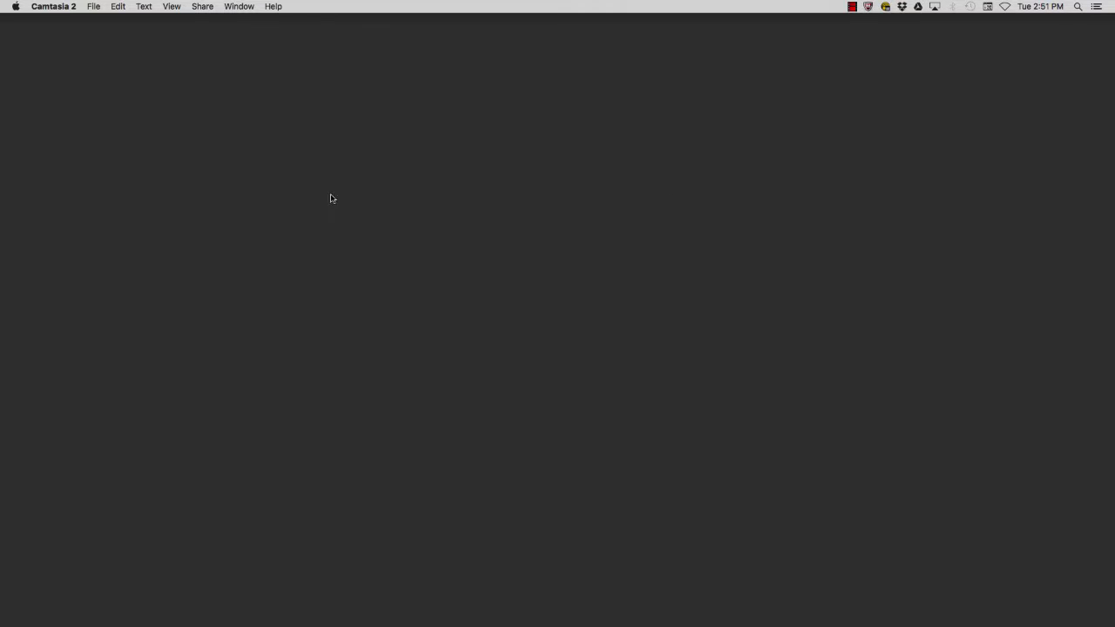
# Bring Firefox with the Purdue University homepage in front of Camtasia 2
pyautogui.moveTo(1, 234)
pyautogui.click(21, 134)
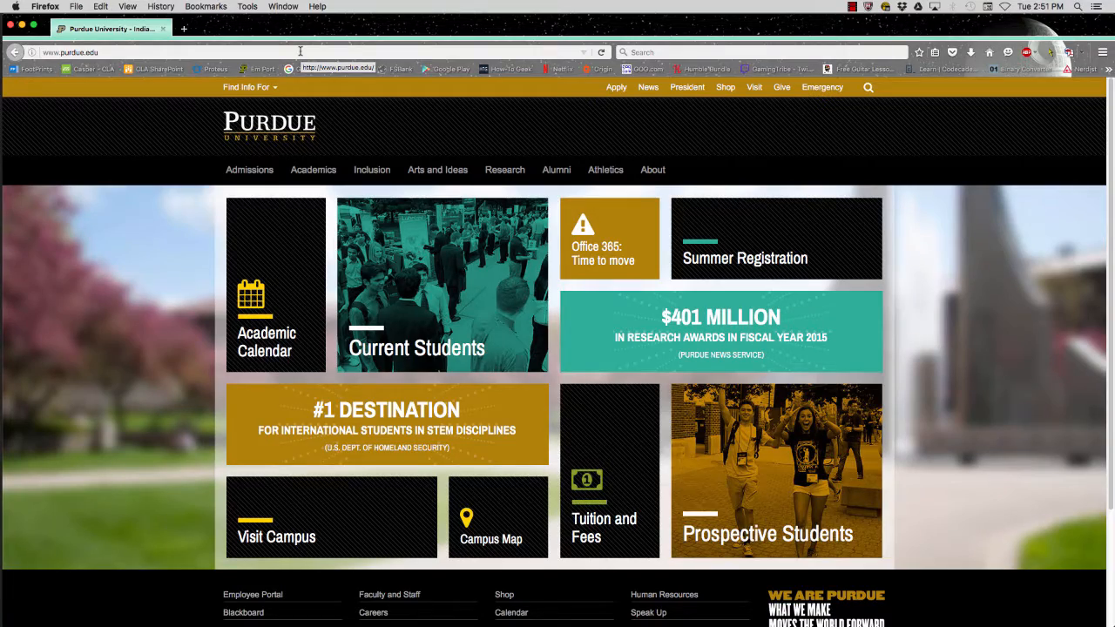
# Load transfer.rcac.purdue.edu and log in with Purdue University Main Campus as the organization
pyautogui.click(300, 52)
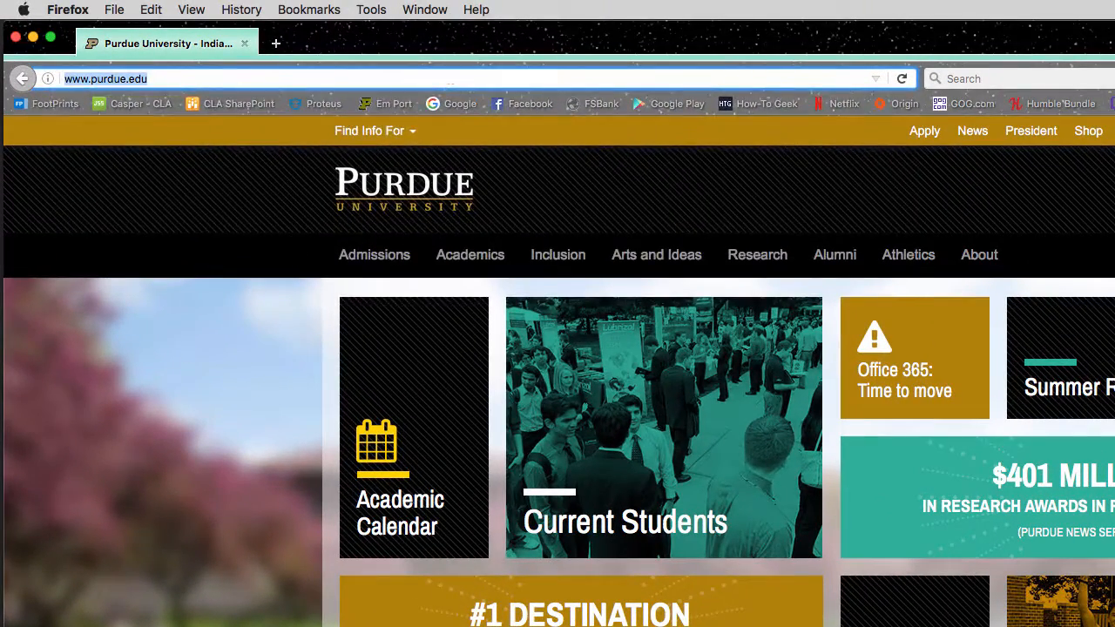
pyautogui.write('transfer.rcac')
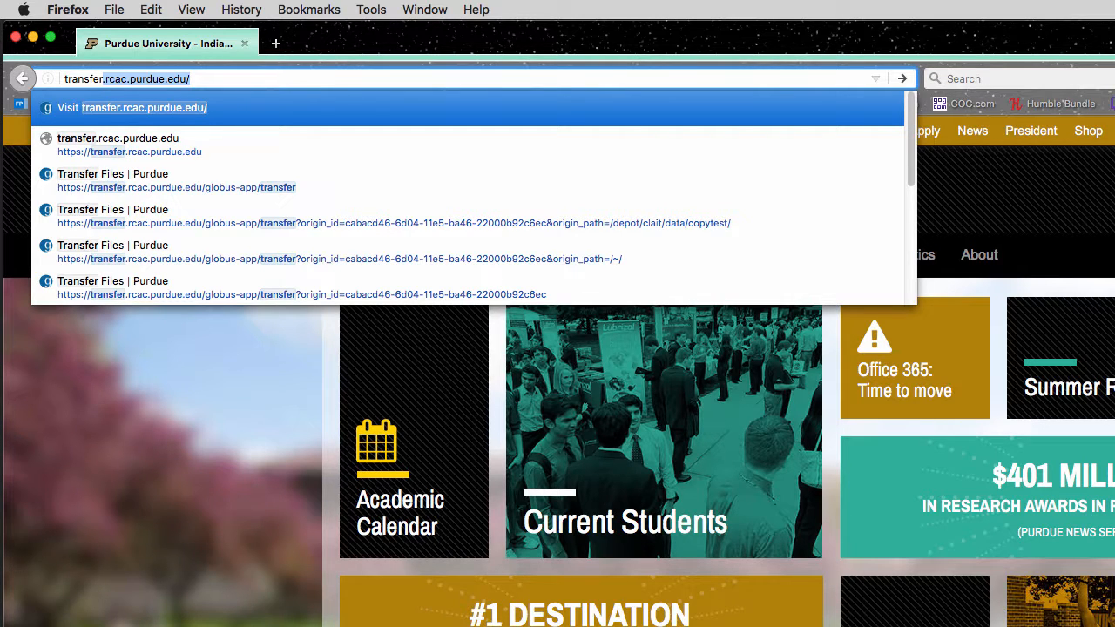
pyautogui.press('Return')
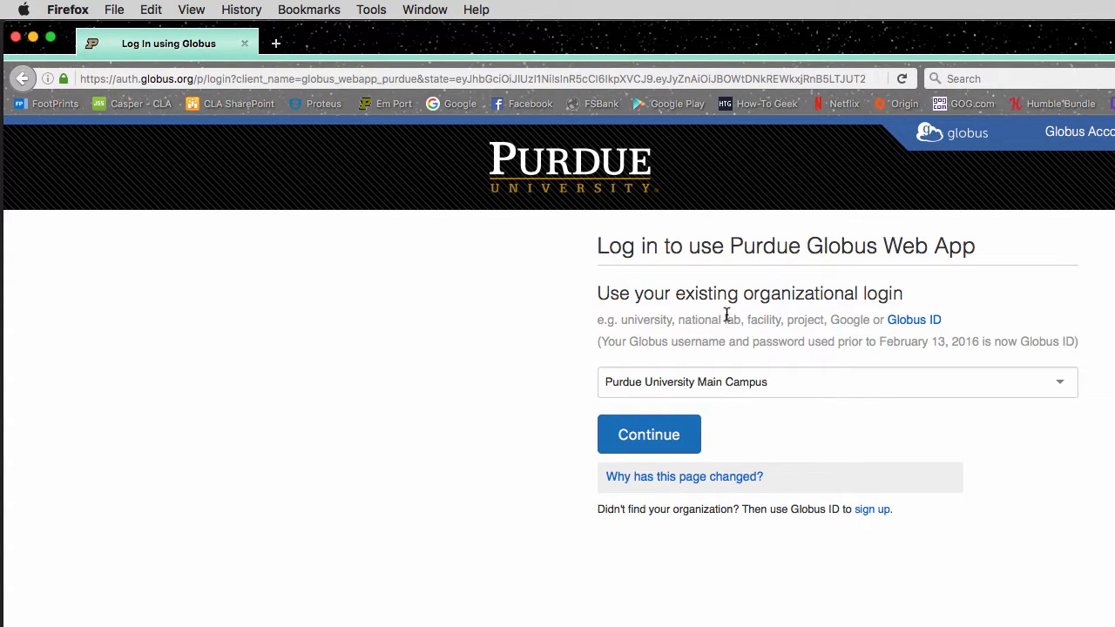
pyautogui.click(883, 380)
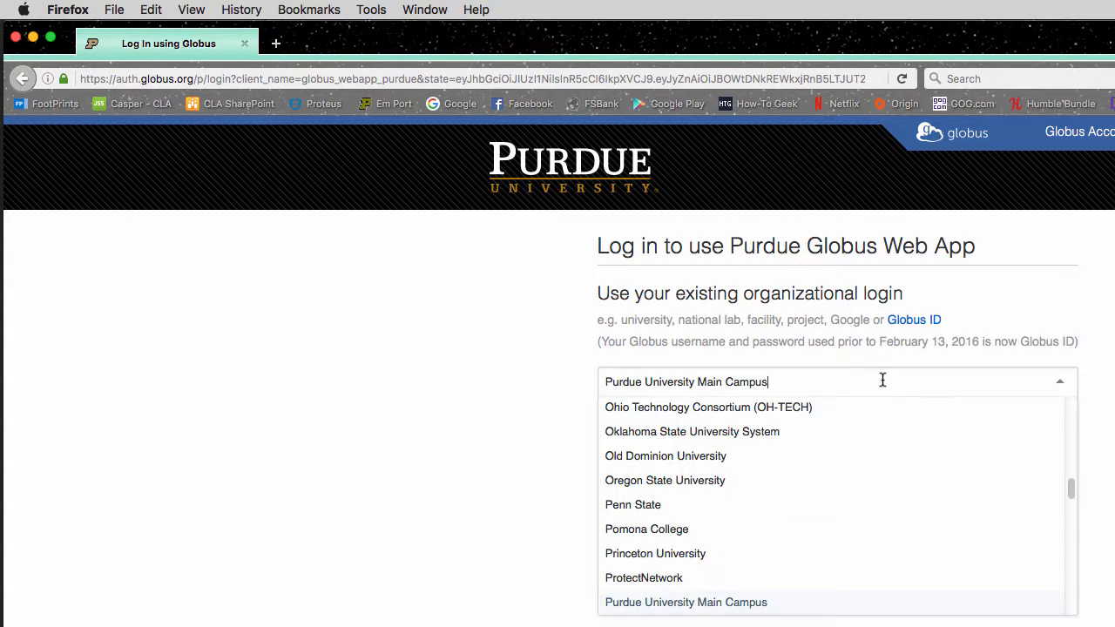
pyautogui.click(1058, 381)
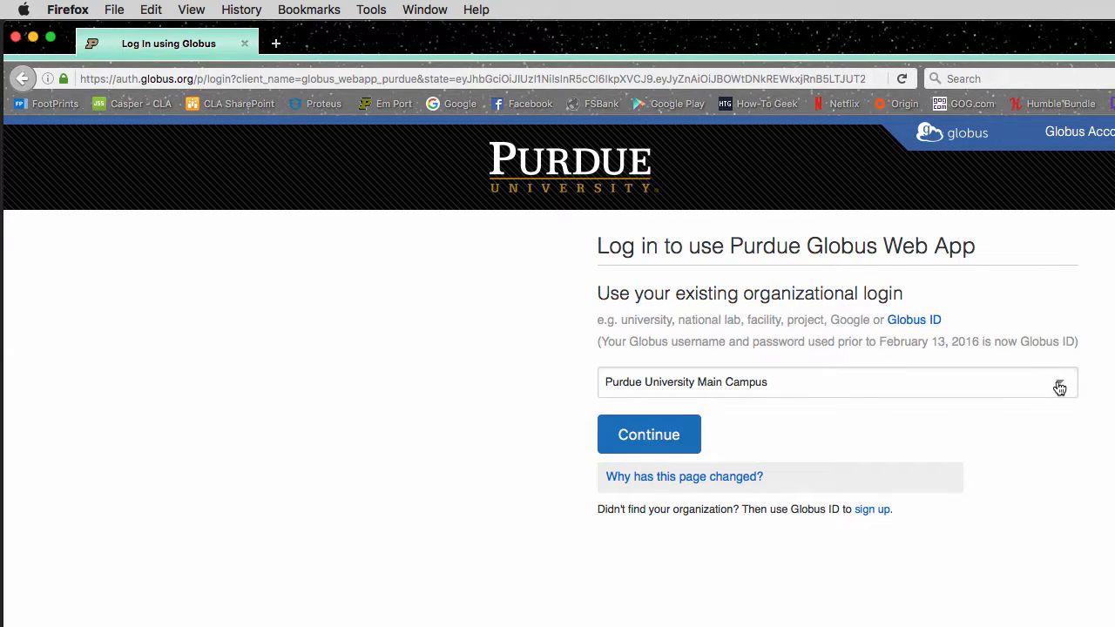
pyautogui.click(668, 440)
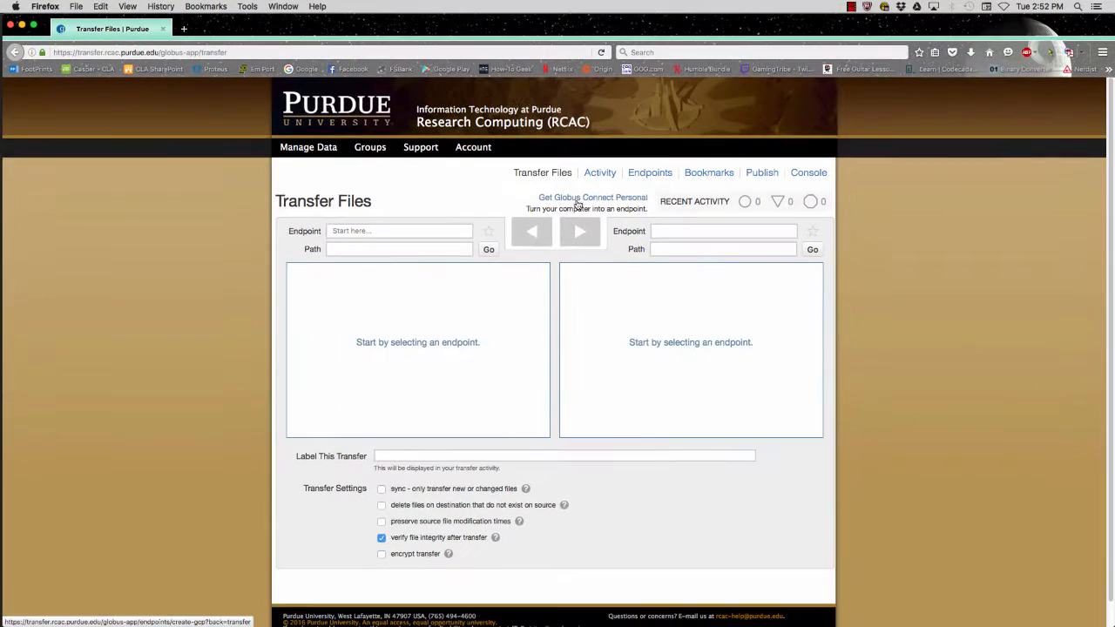
# Create a Globus Connect Personal endpoint named 'My Mac Endpoint' and generate its setup key
pyautogui.click(819, 301)
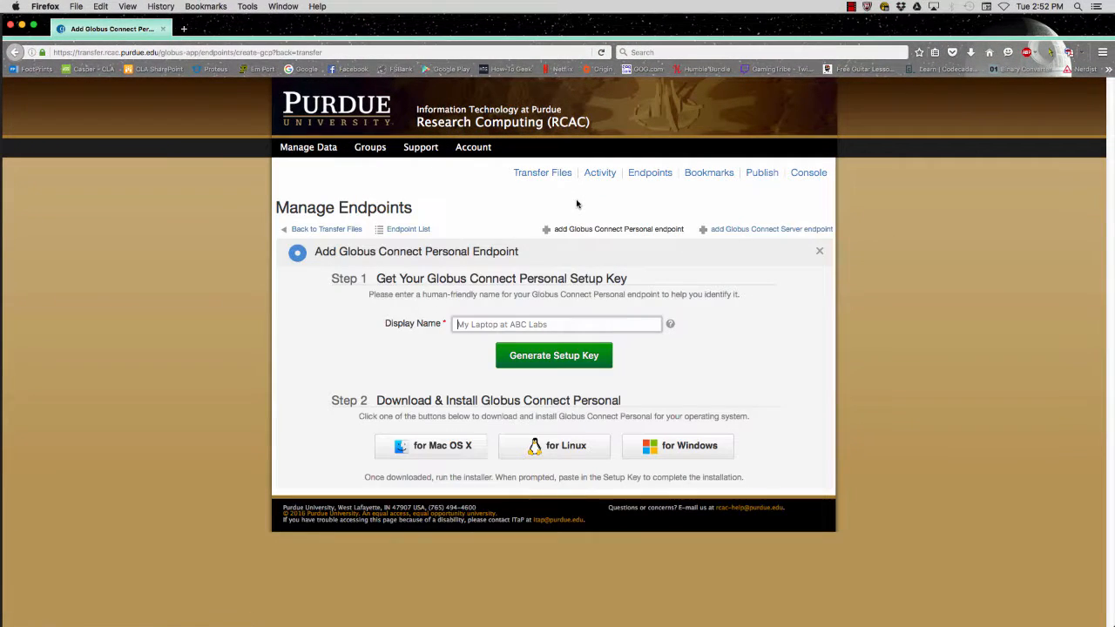
pyautogui.click(553, 328)
pyautogui.write('My ')
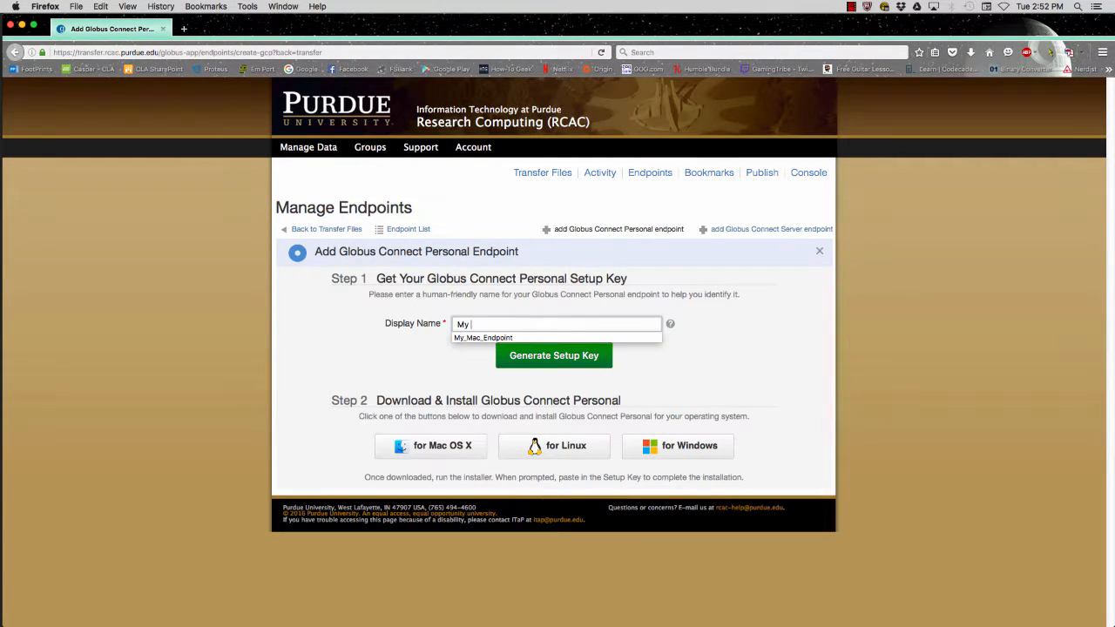
pyautogui.write('Mac Endop')
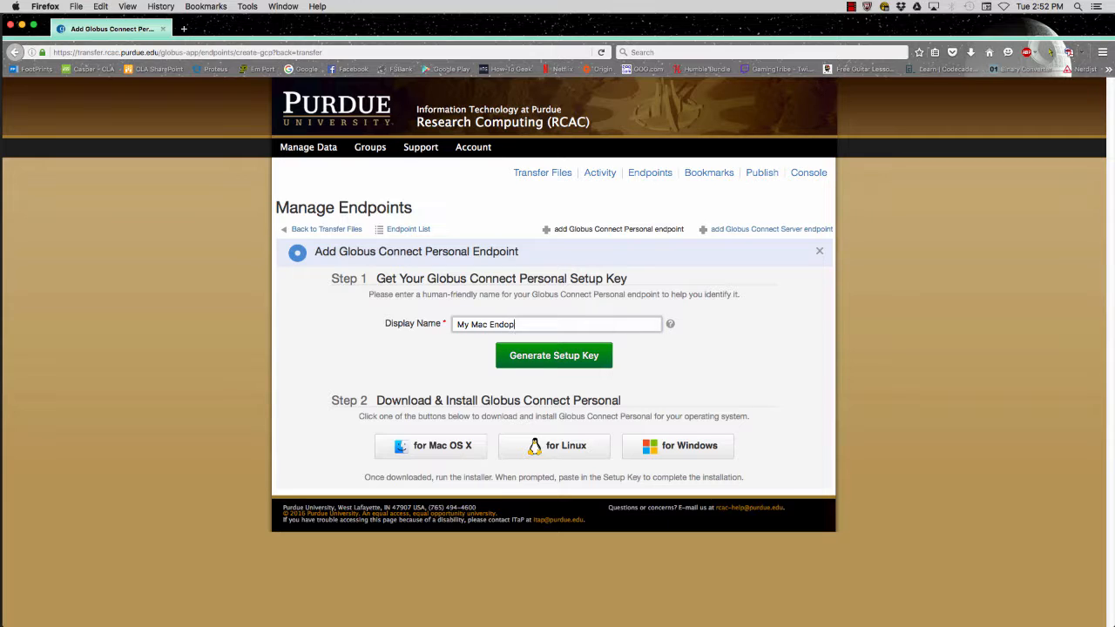
pyautogui.press('BackSpace')
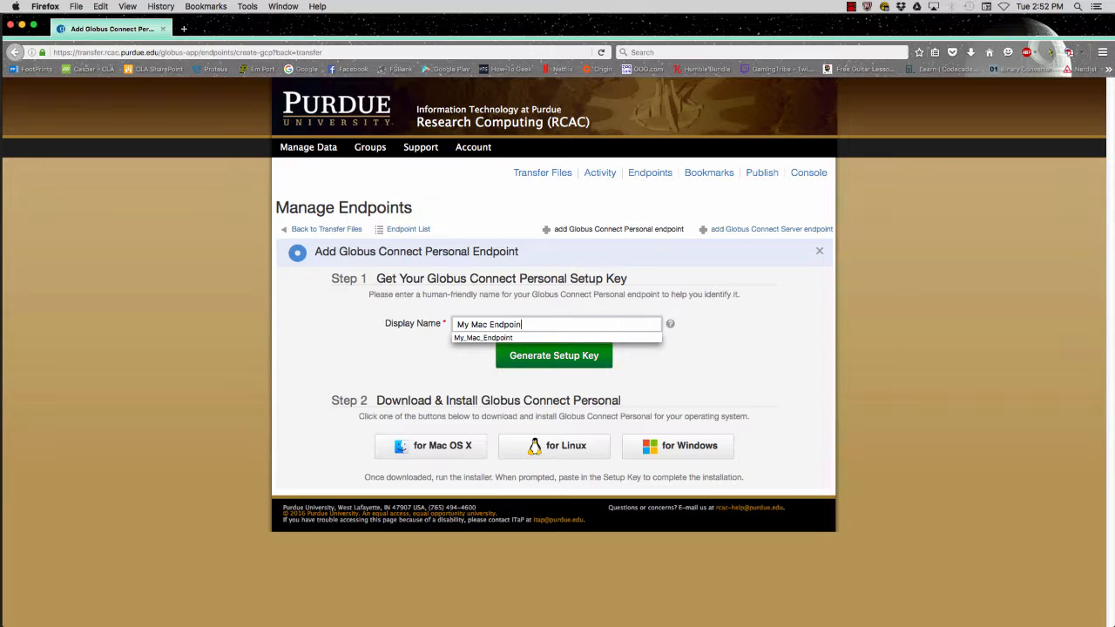
pyautogui.click(573, 357)
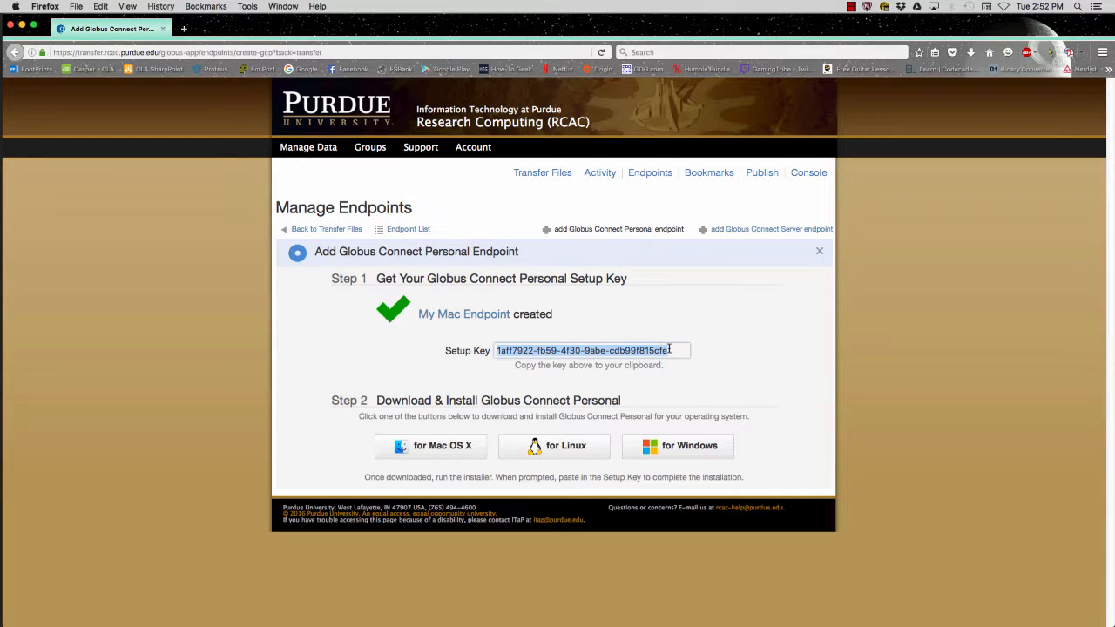
# Copy the setup key and download the installer for Mac OS X
pyautogui.rightClick(668, 349)
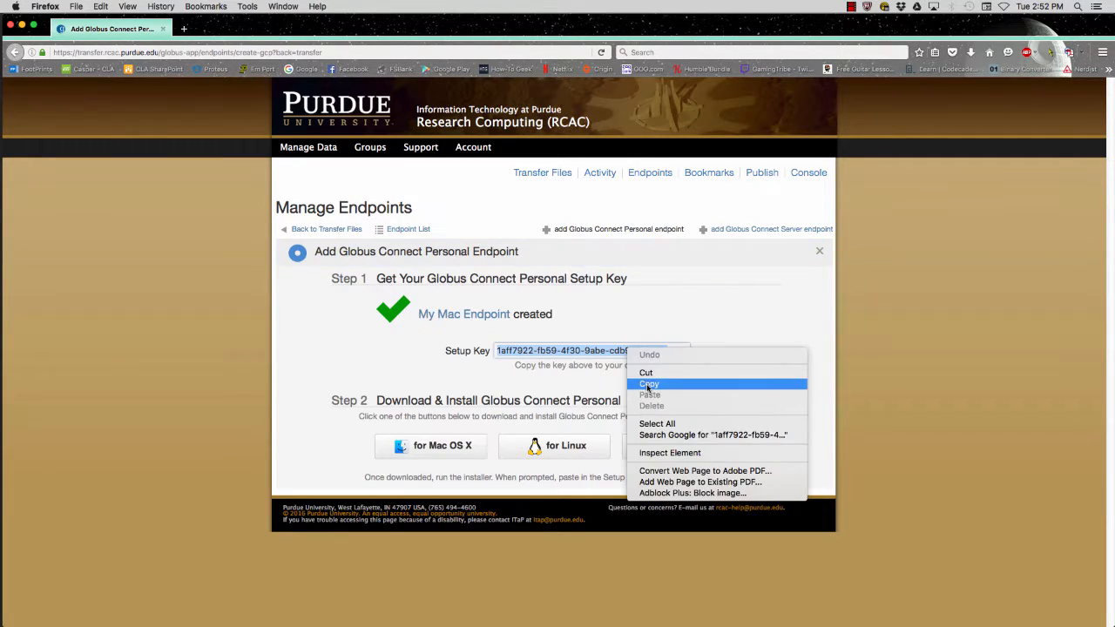
pyautogui.click(649, 384)
pyautogui.click(452, 445)
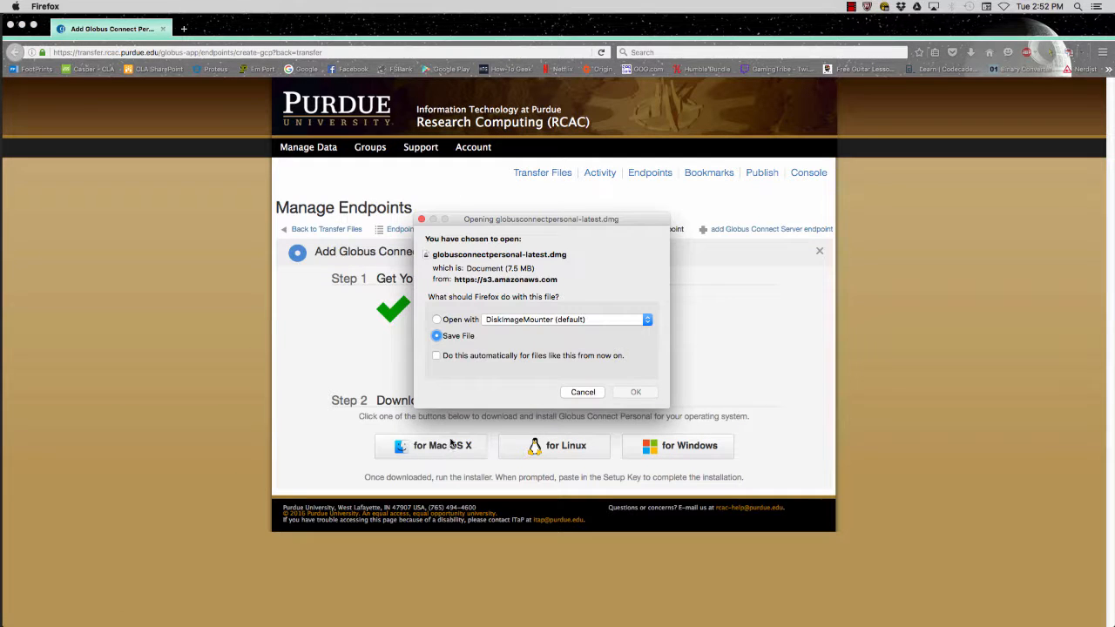
# Save globusconnectpersonal-latest(1).dmg and open it from Firefox's Downloads panel
pyautogui.click(634, 392)
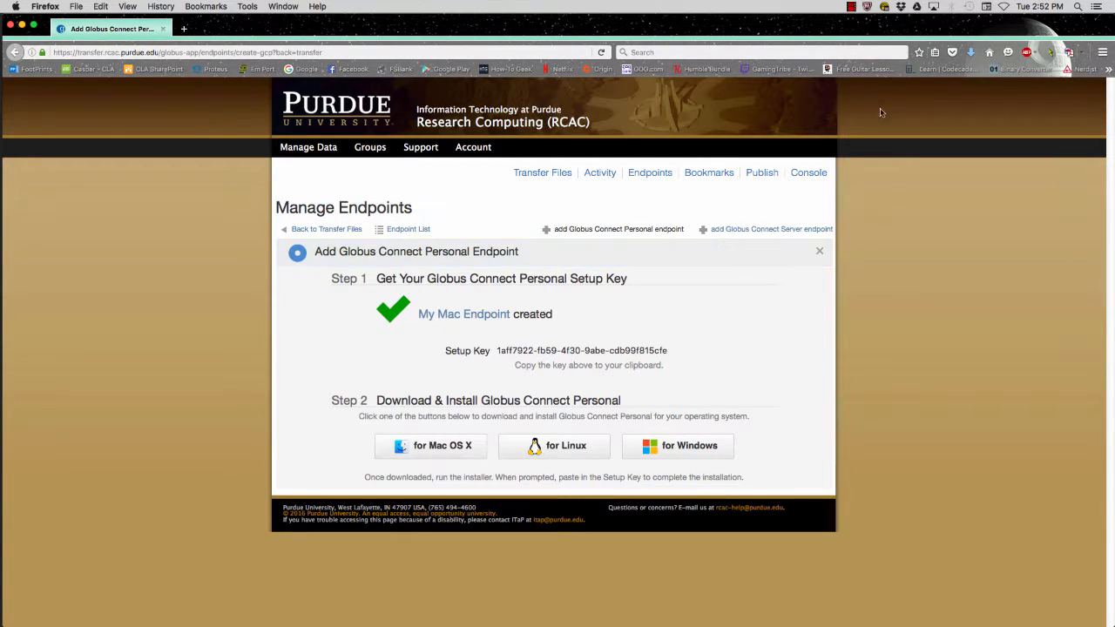
pyautogui.click(971, 54)
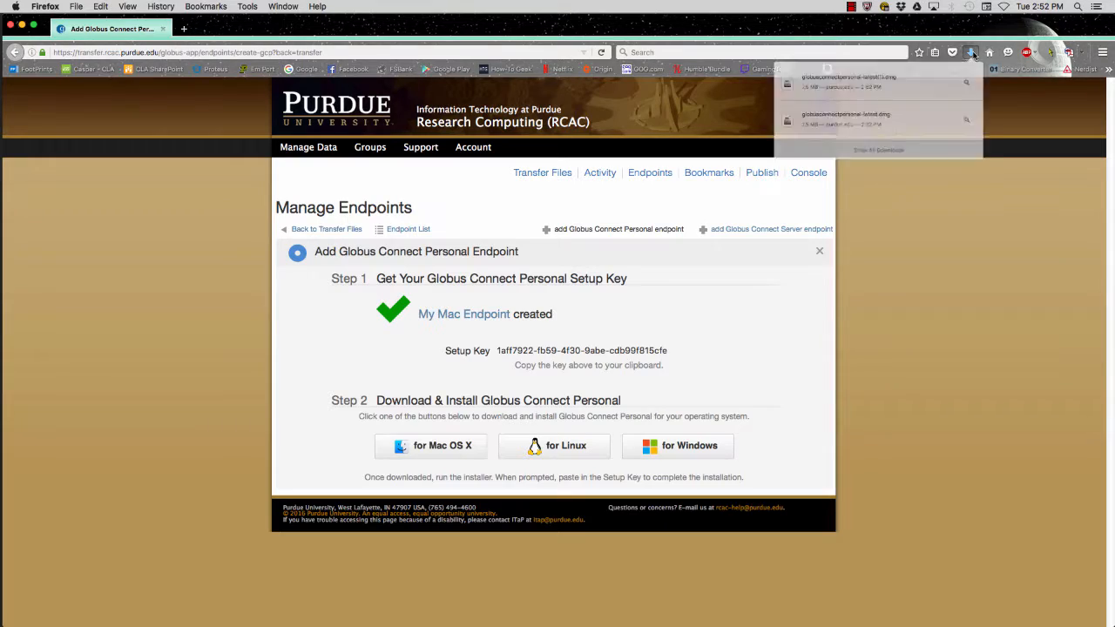
pyautogui.click(841, 88)
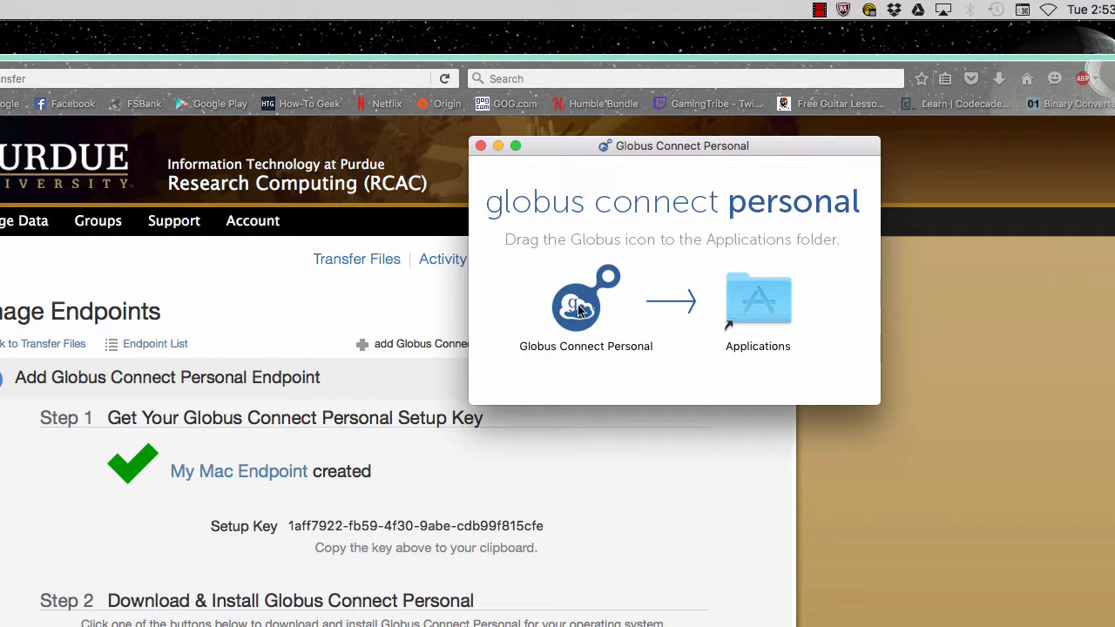
# Install Globus Connect Personal into Applications, replacing the old copy, and launch it
pyautogui.click(587, 311)
pyautogui.moveTo(587, 311); pyautogui.dragTo(758, 301)
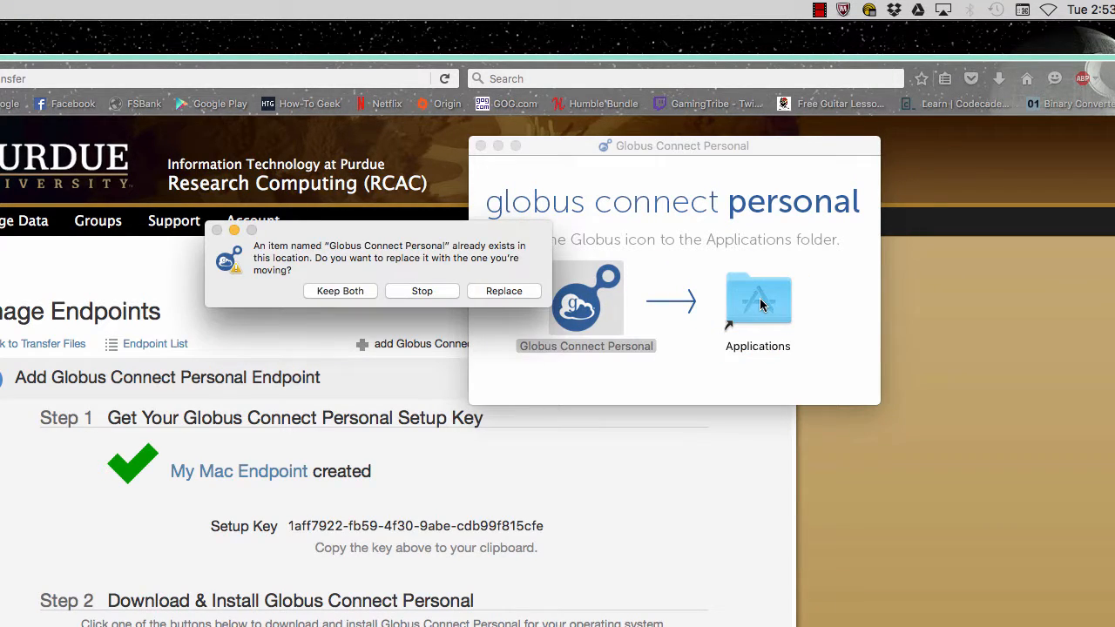
pyautogui.click(503, 291)
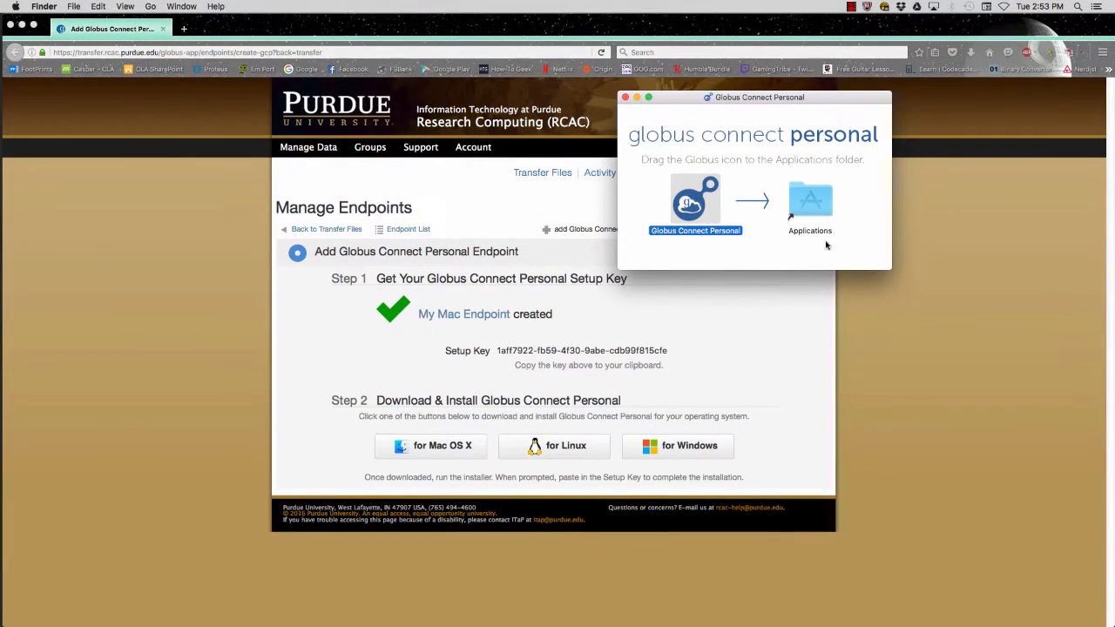
pyautogui.doubleClick(810, 201)
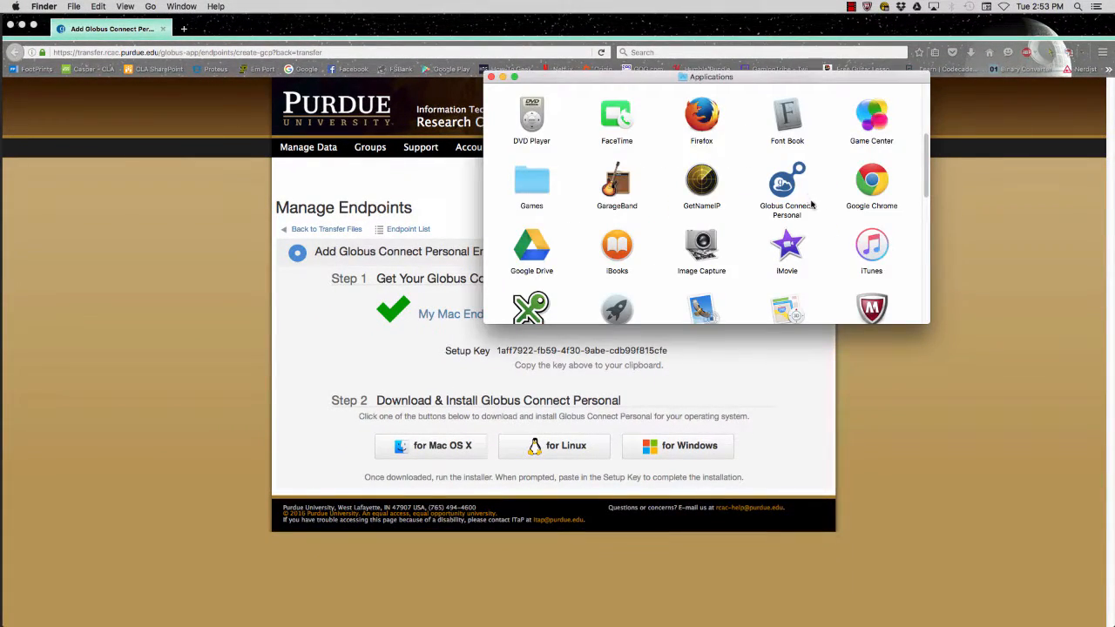
pyautogui.click(787, 191)
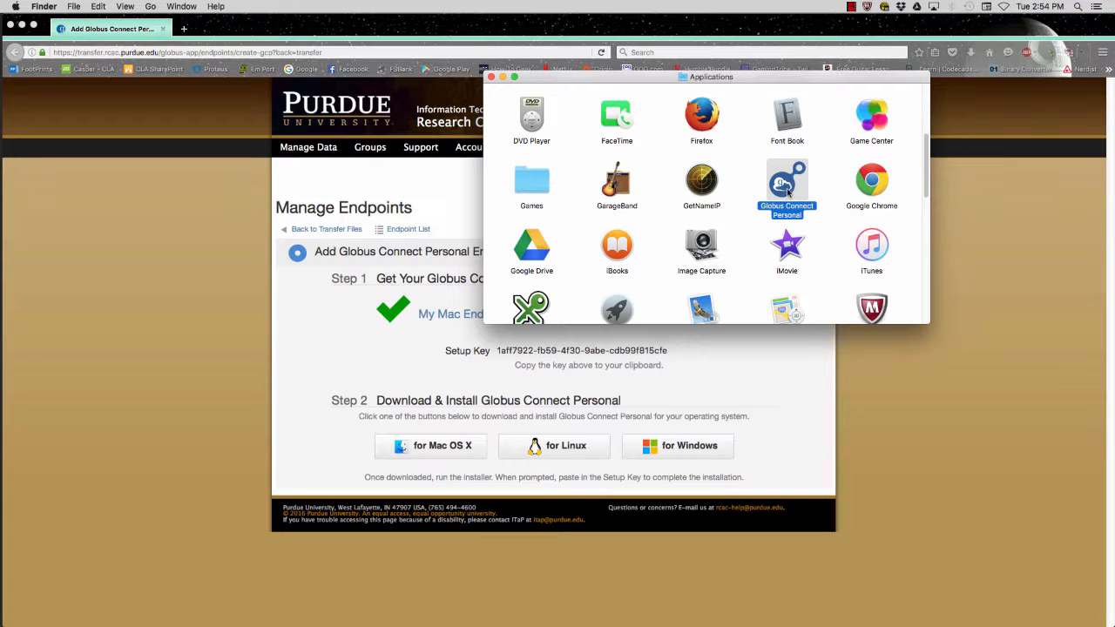
pyautogui.doubleClick(787, 187)
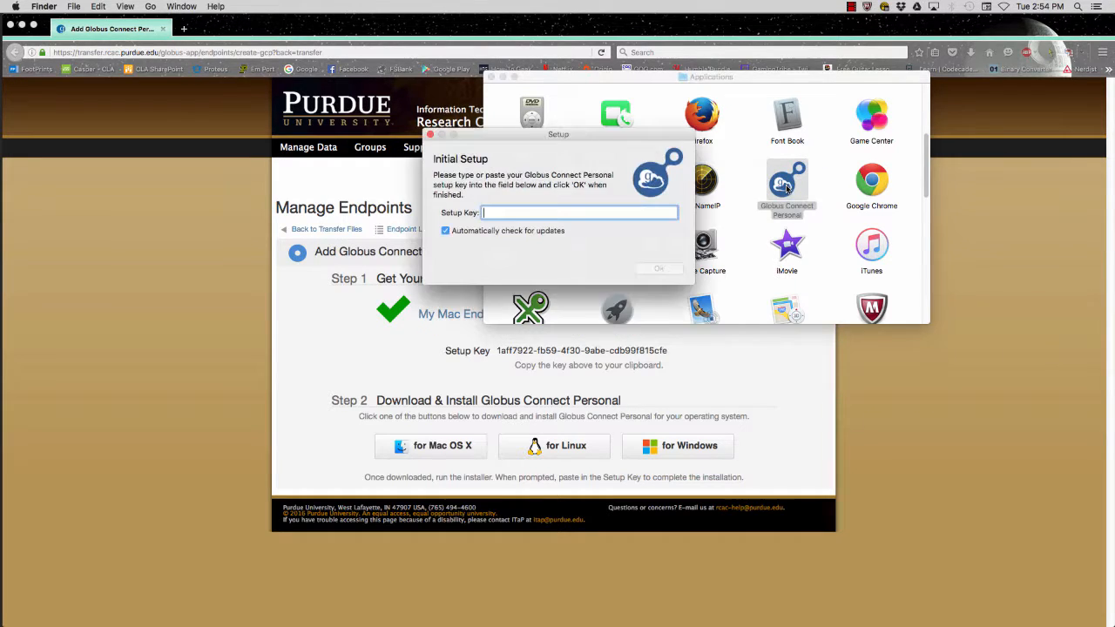
# Paste the setup key to finish setup, close the Finder windows, and confirm status Idle
pyautogui.rightClick(506, 216)
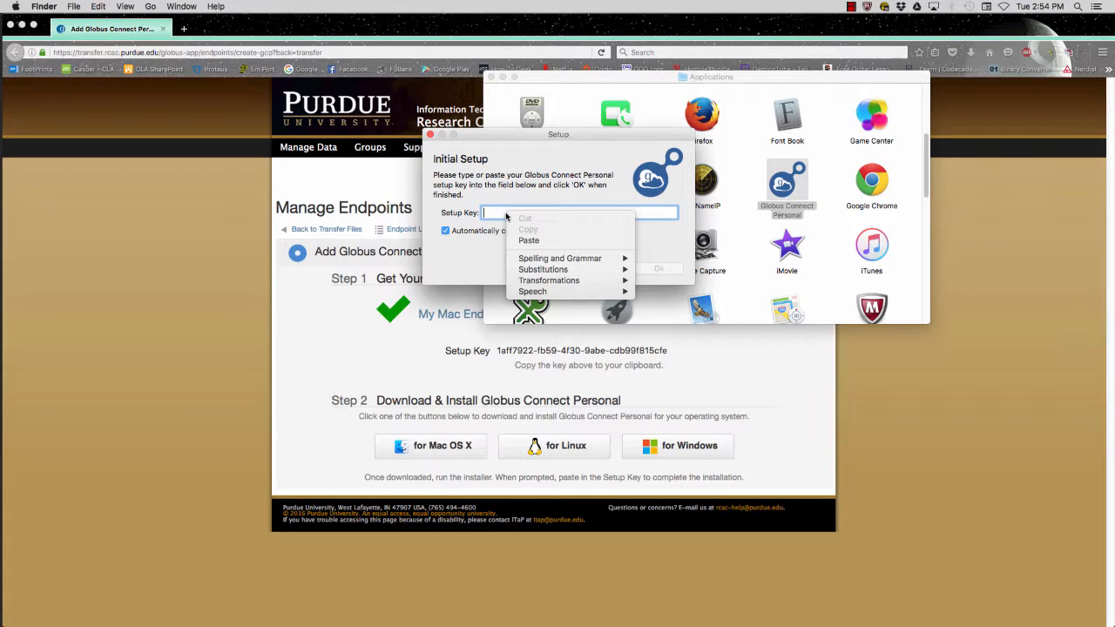
pyautogui.click(516, 241)
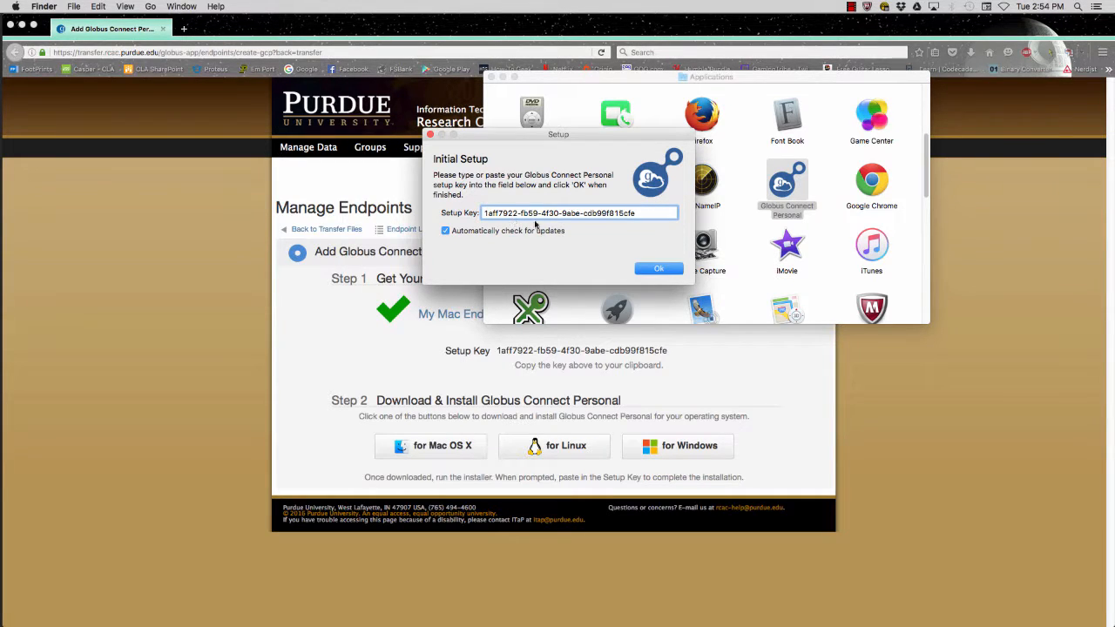
pyautogui.click(650, 270)
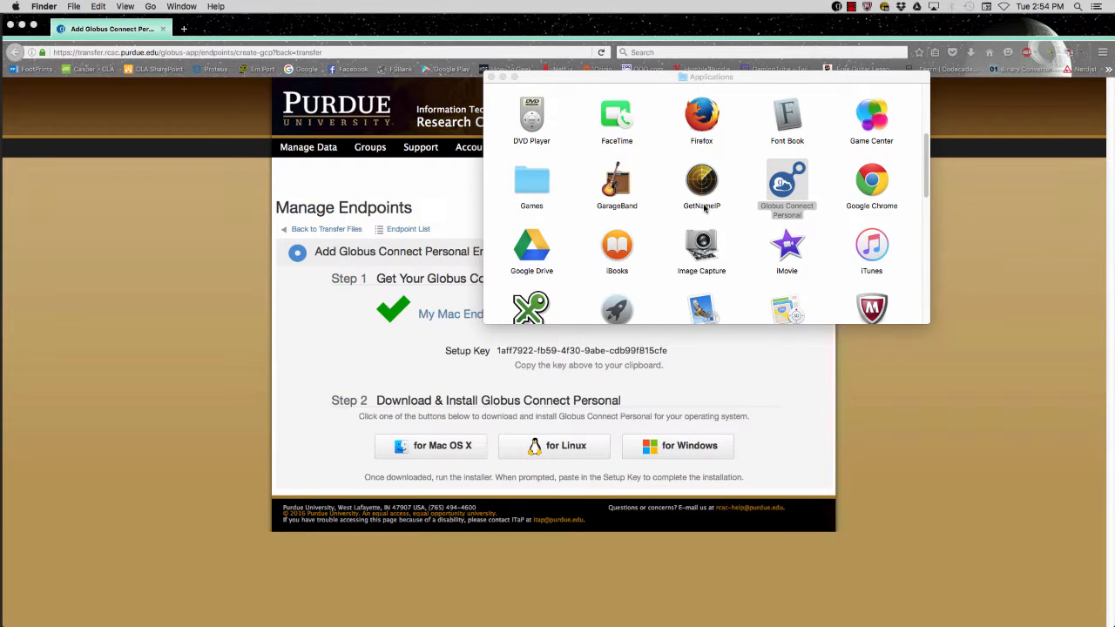
pyautogui.click(490, 77)
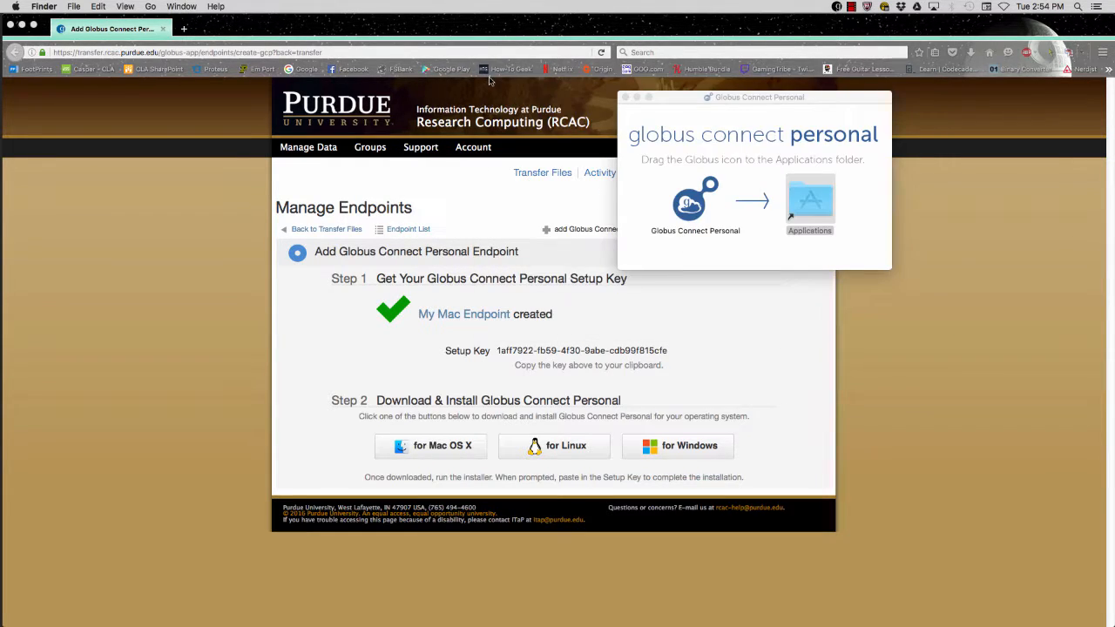
pyautogui.click(625, 97)
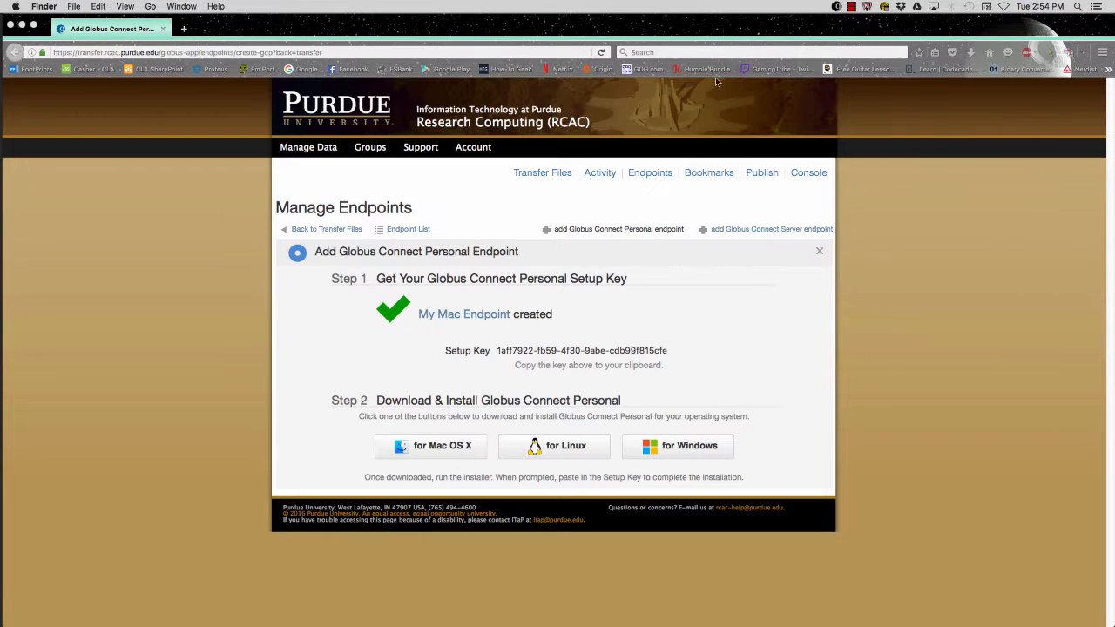
pyautogui.click(837, 7)
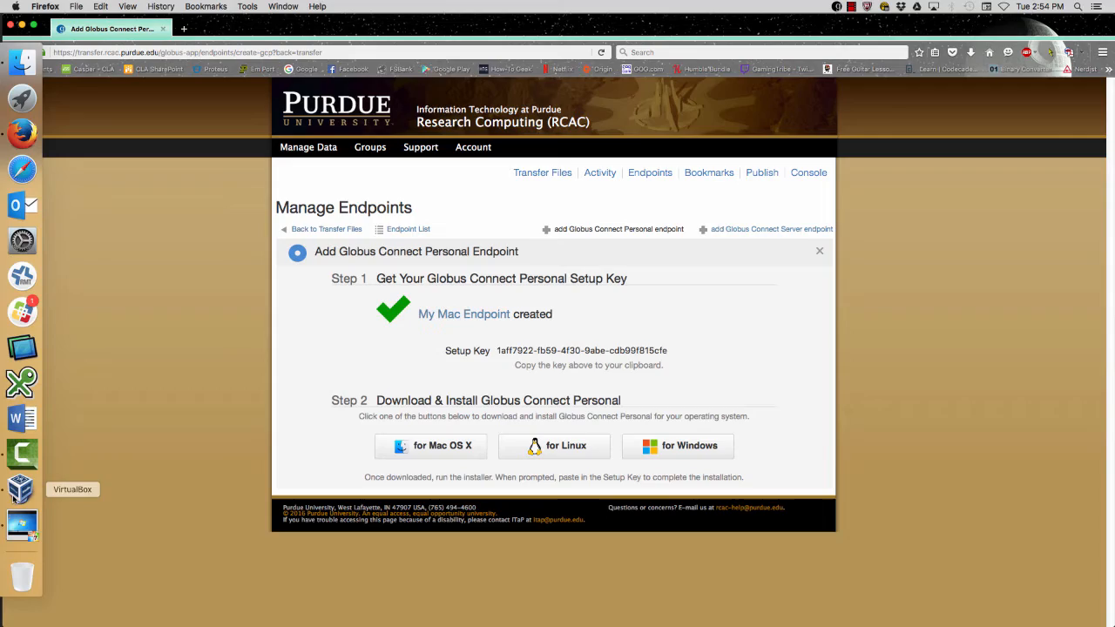
# In the Windows 7 VM's Firefox, load transfer.rcac.purdue.edu
pyautogui.click(21, 526)
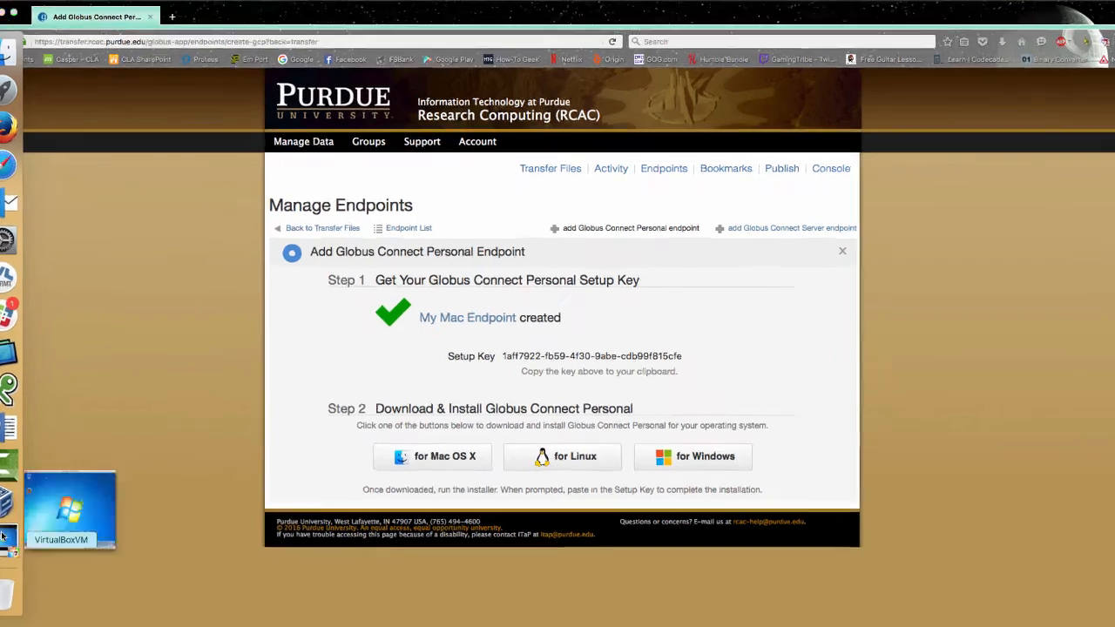
pyautogui.click(471, 564)
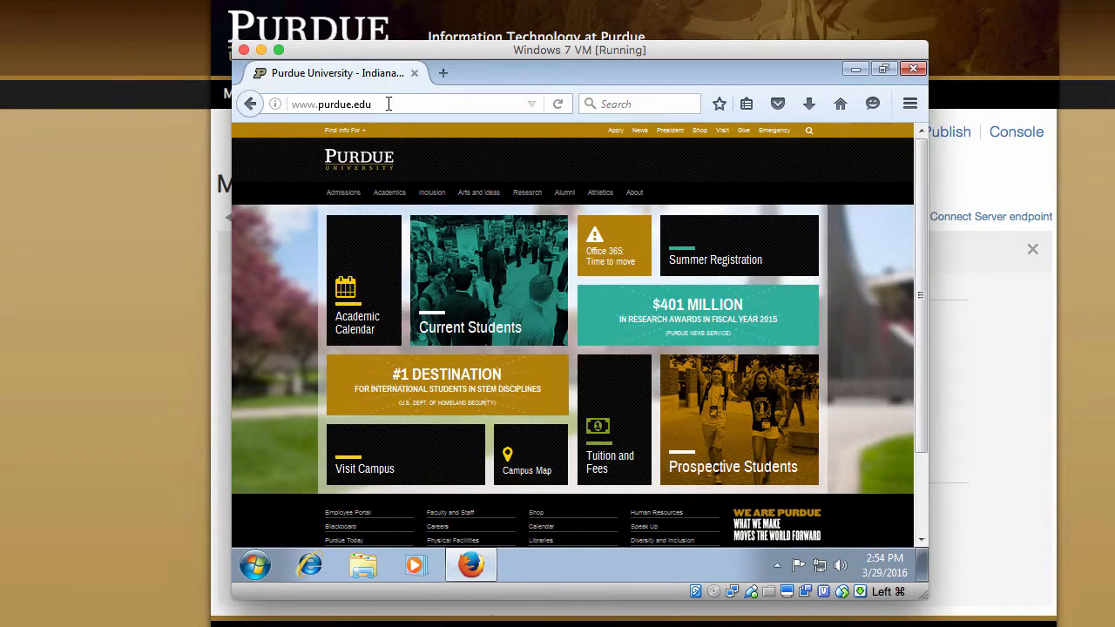
pyautogui.click(389, 104)
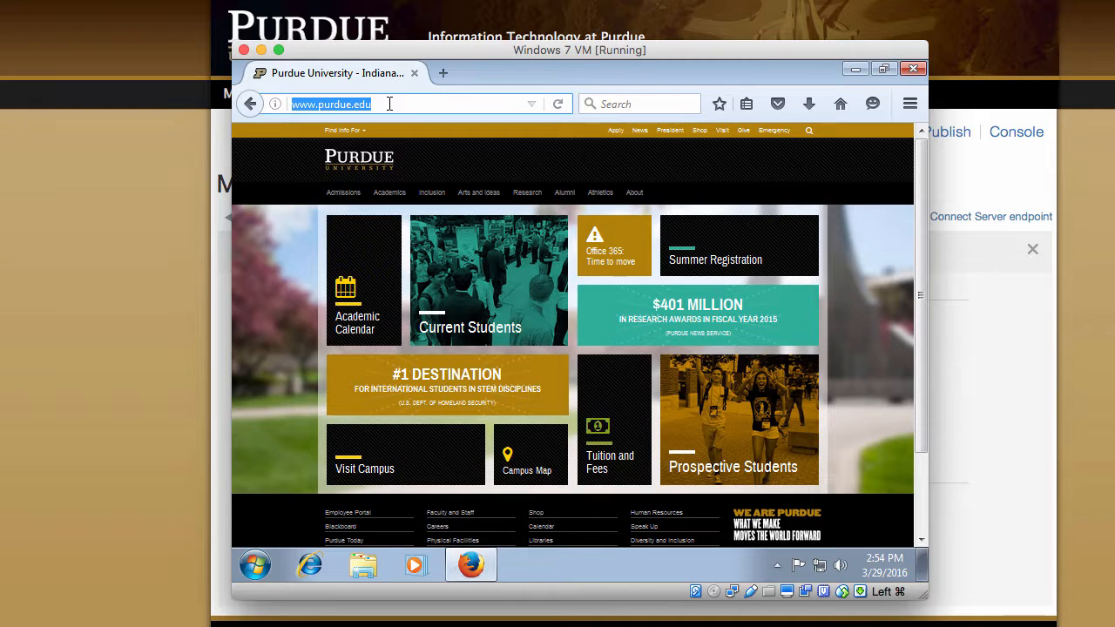
pyautogui.write('tra')
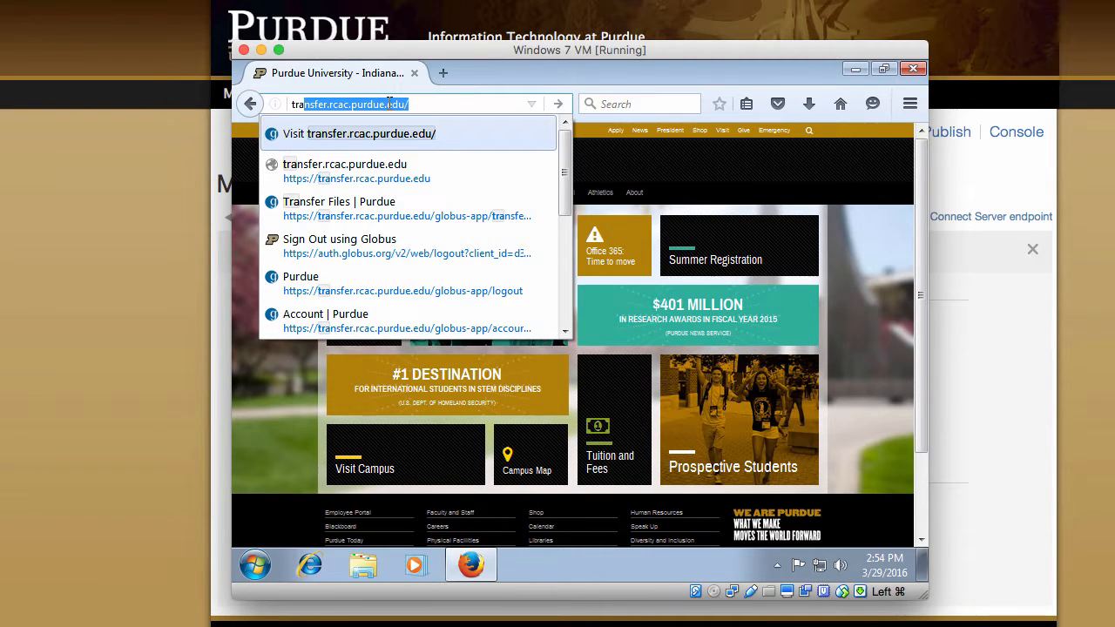
pyautogui.write('n')
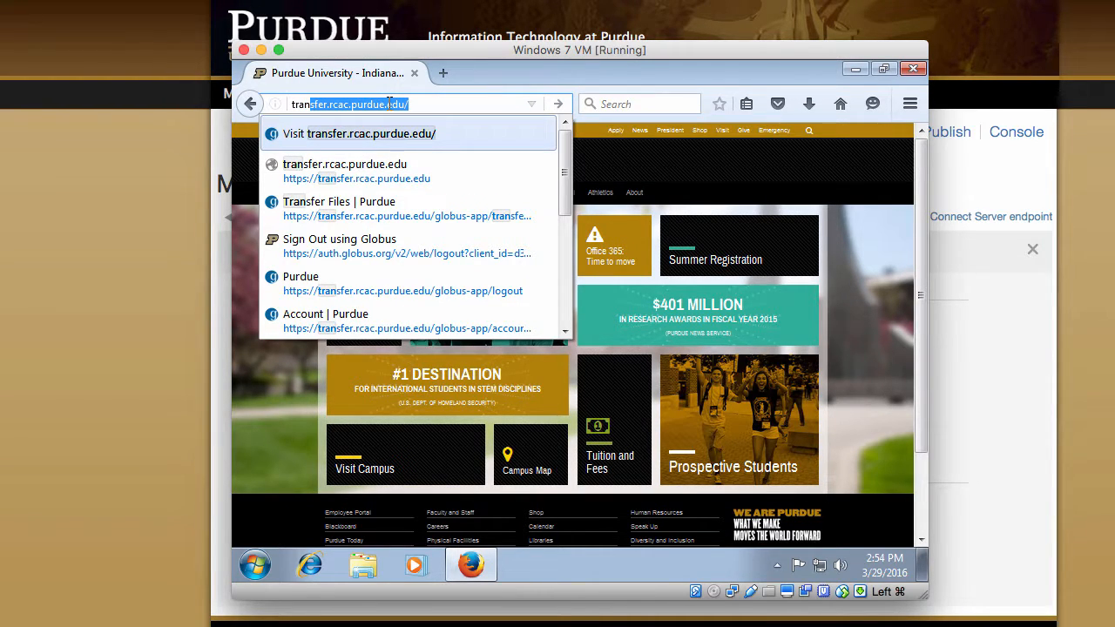
pyautogui.press('Return')
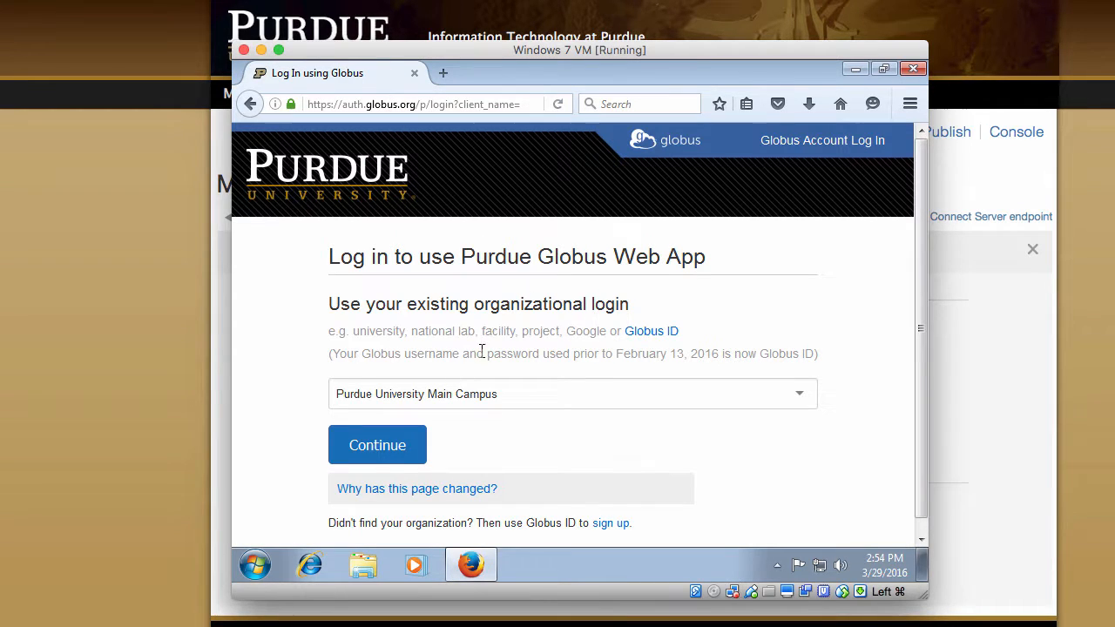
# Sign in via Purdue University Main Campus with the career account login and password
pyautogui.click(389, 448)
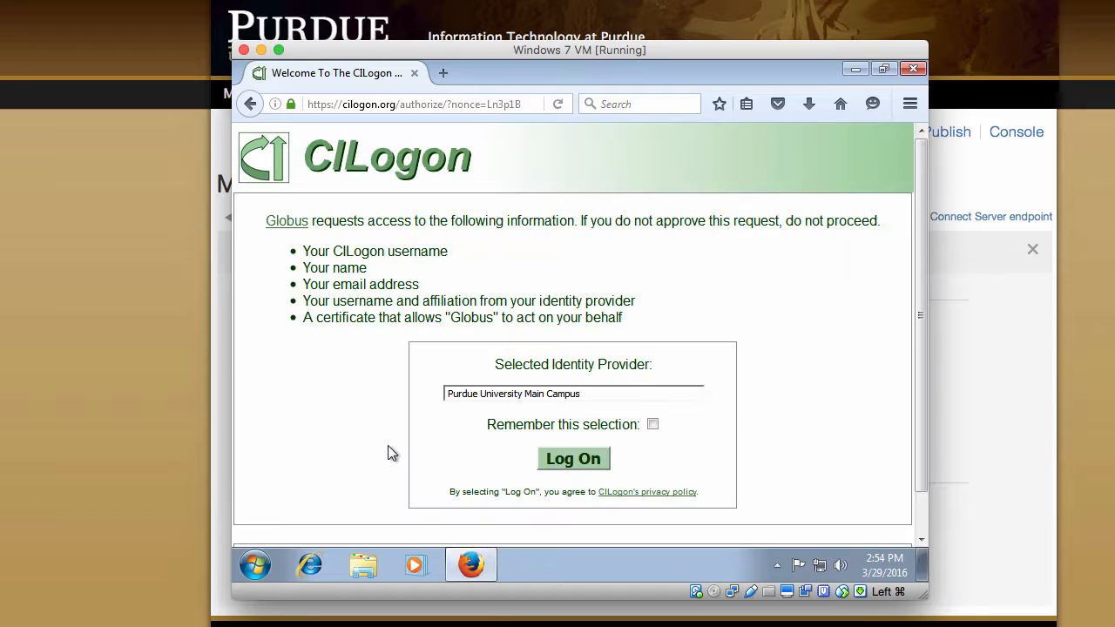
pyautogui.click(652, 425)
pyautogui.click(573, 458)
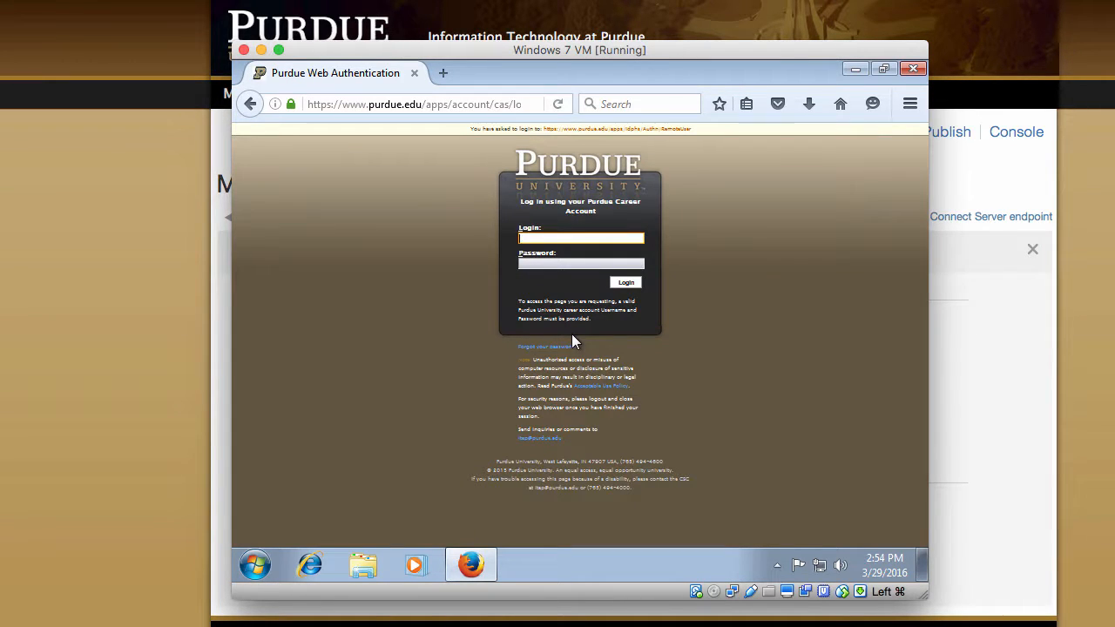
pyautogui.write('garretso')
pyautogui.press('Tab')
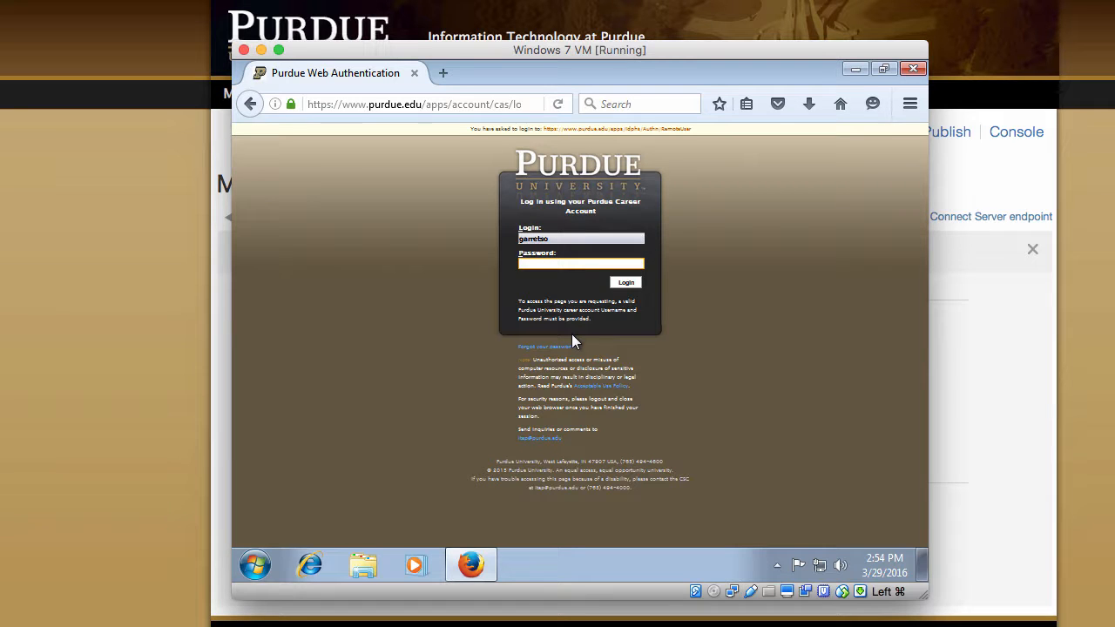
pyautogui.write('**********')
pyautogui.press('Return')
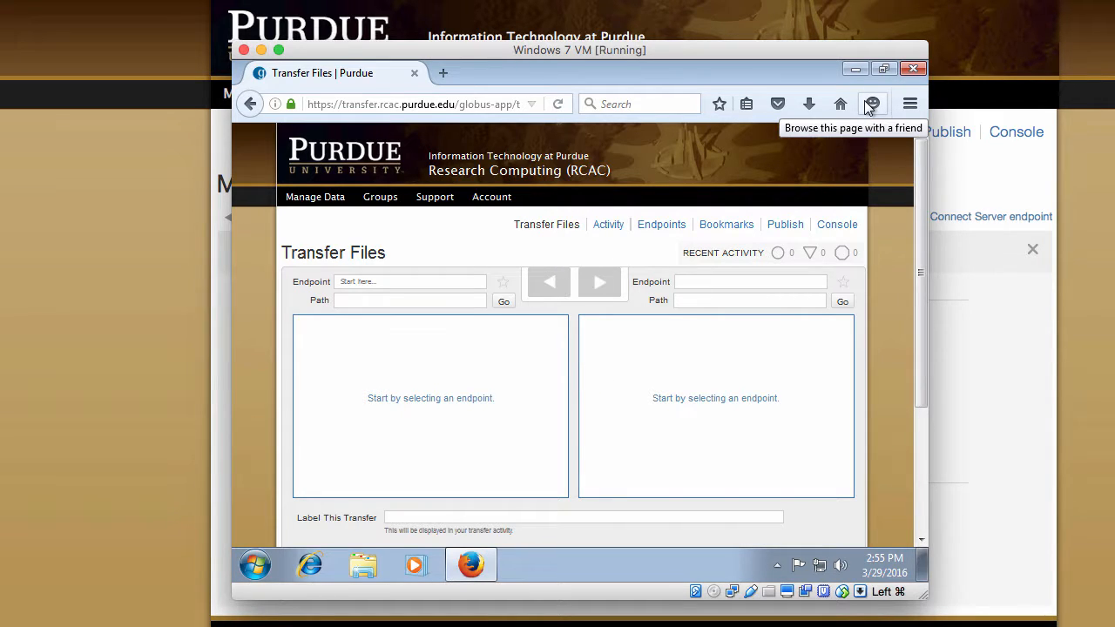
# Add a Globus Connect Personal endpoint named 'My PC Endpoint' and generate its setup key
pyautogui.hotkey('ctrl', '-')
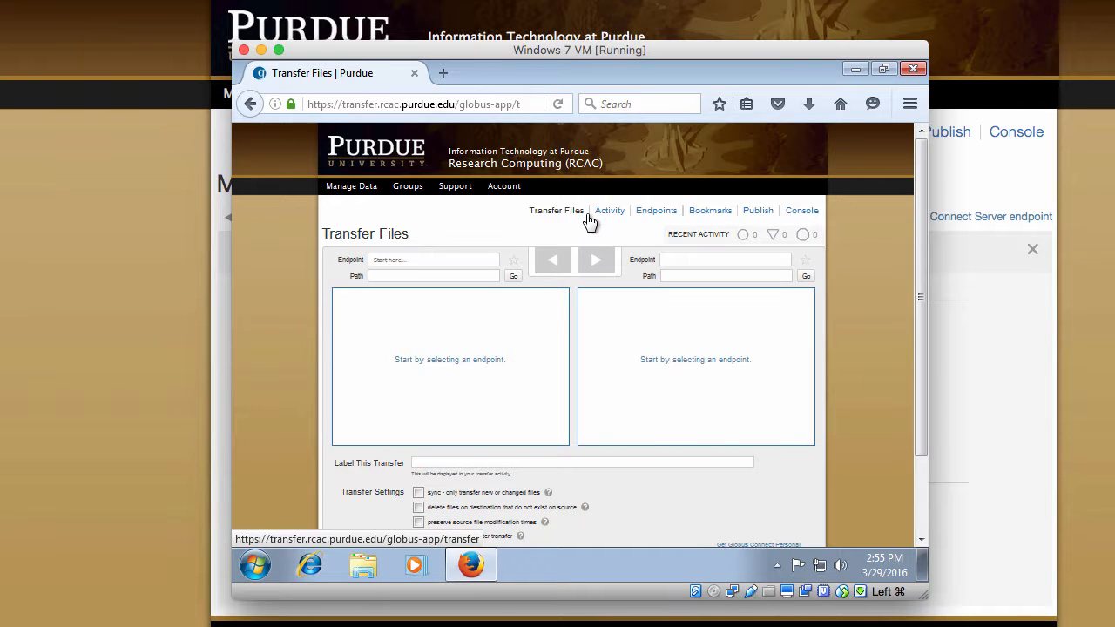
pyautogui.click(660, 216)
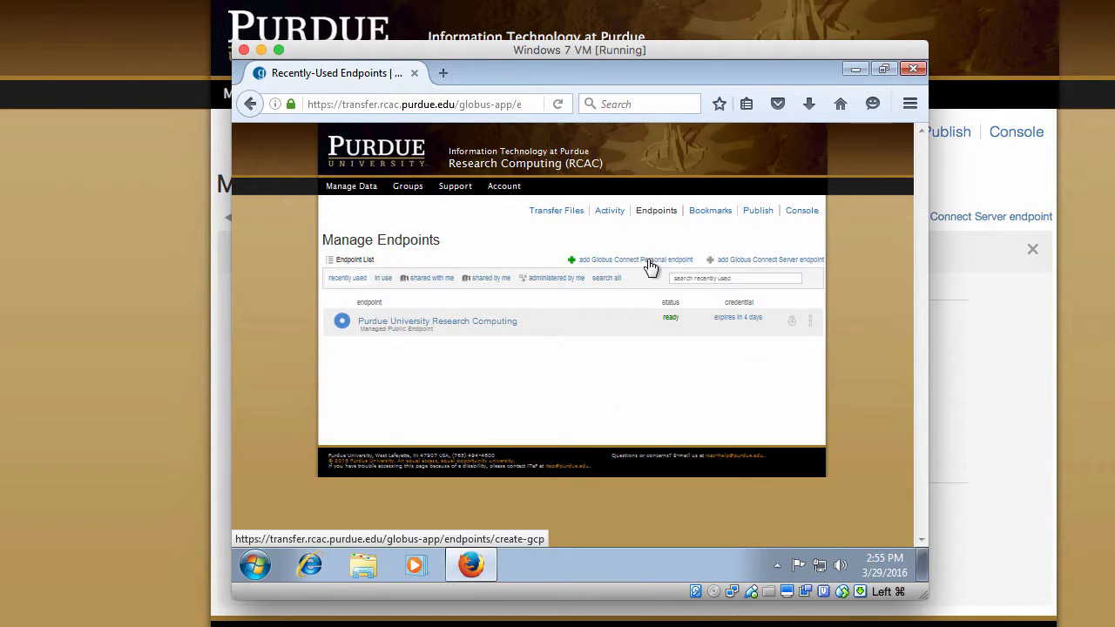
pyautogui.click(649, 261)
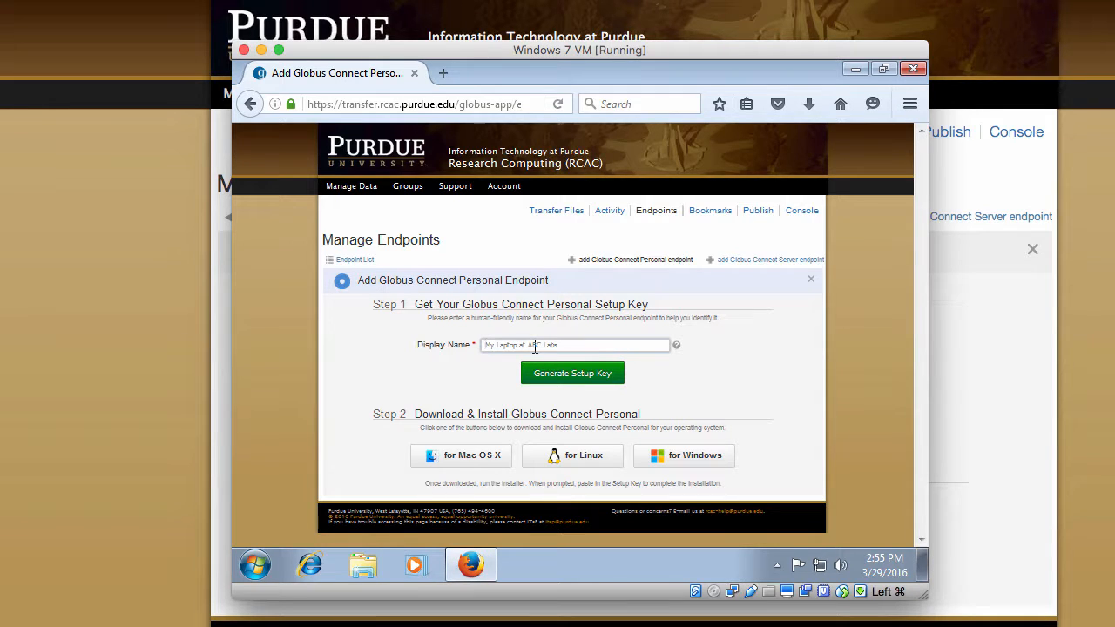
pyautogui.click(534, 346)
pyautogui.write('My PC Endpoint')
pyautogui.click(552, 373)
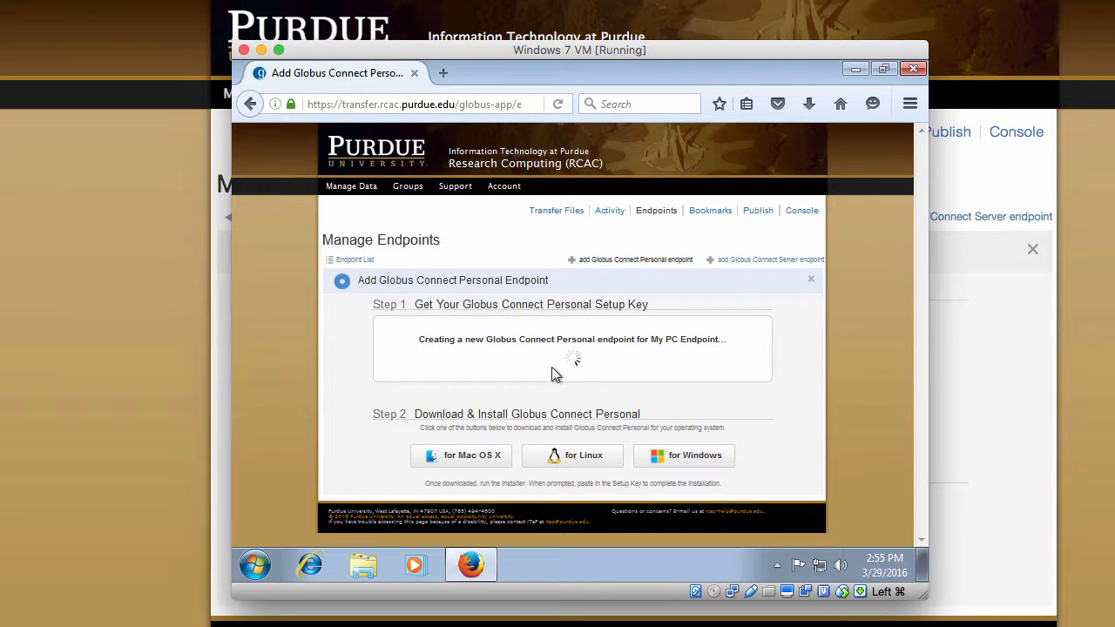
# Copy the setup key, then download and run the Windows installer
pyautogui.rightClick(590, 370)
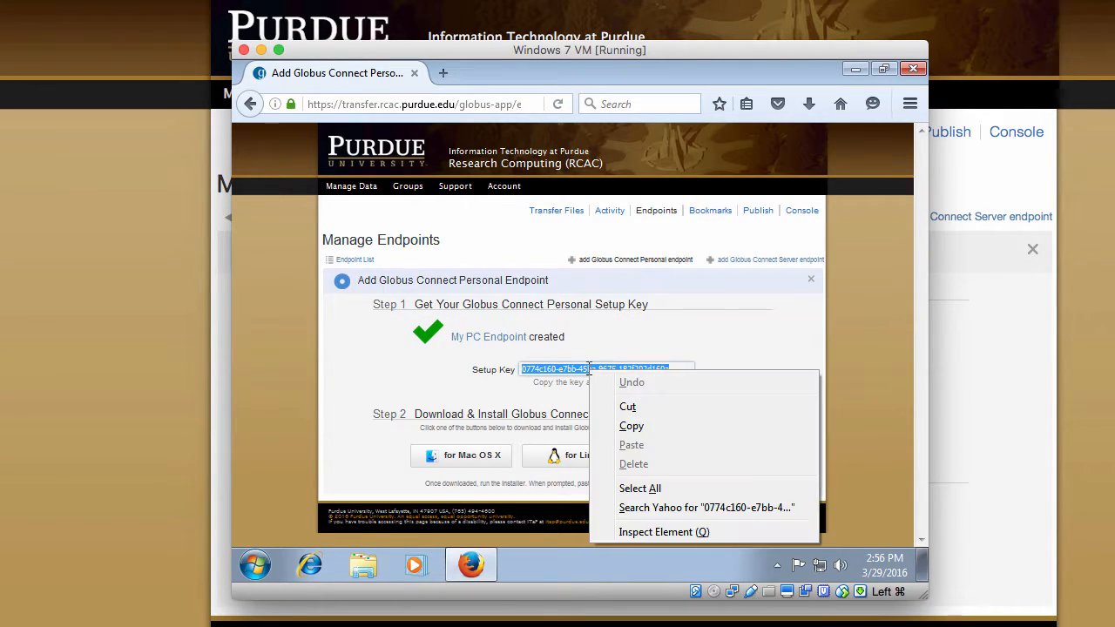
pyautogui.click(622, 426)
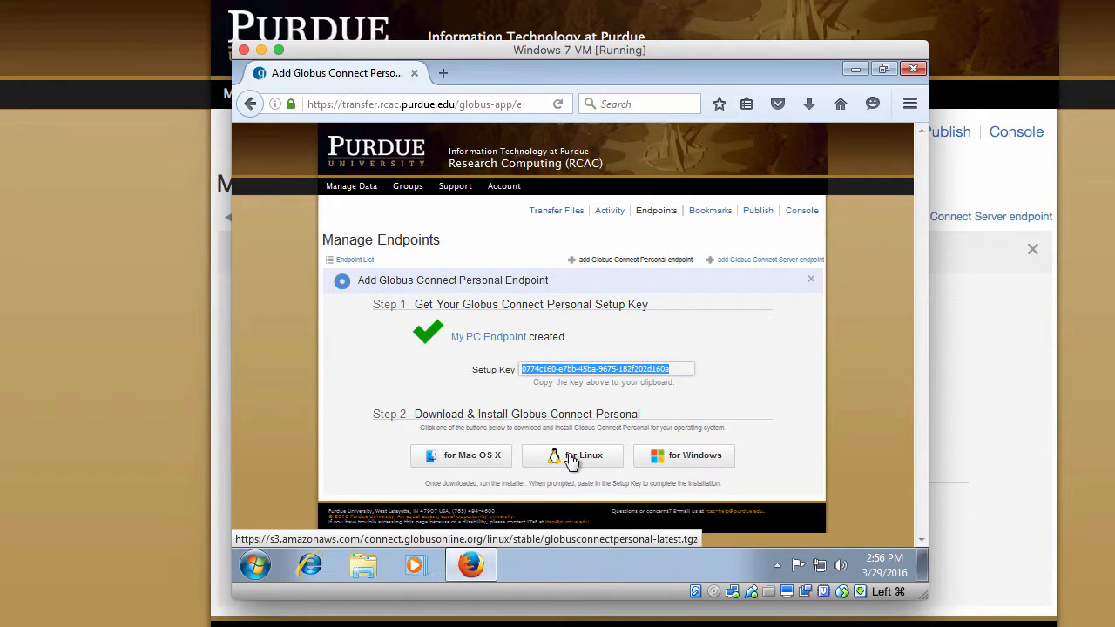
pyautogui.click(659, 460)
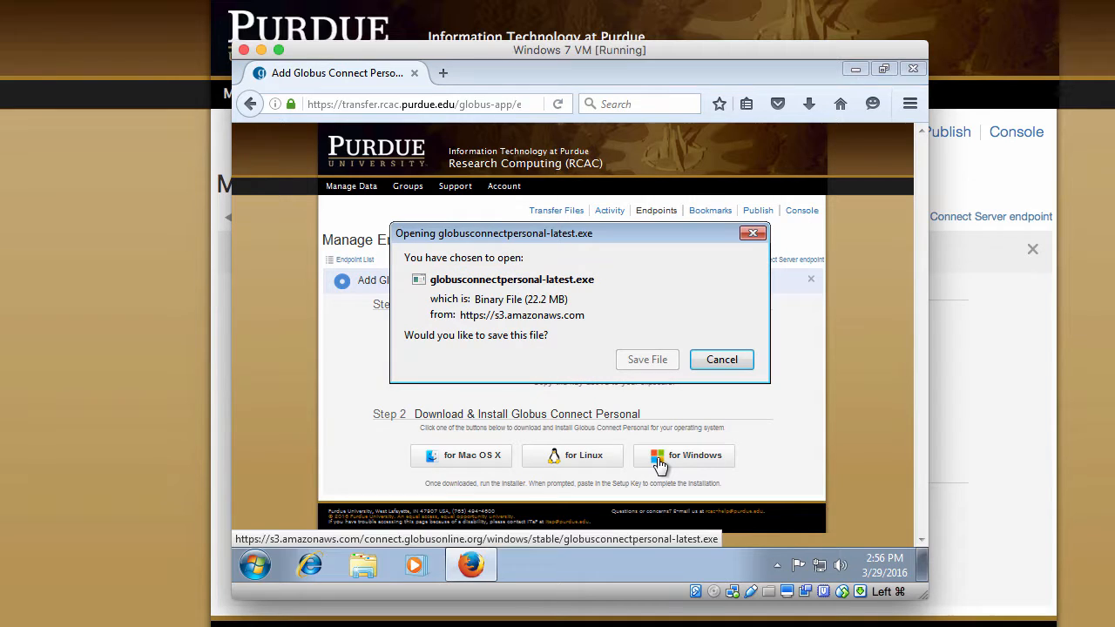
pyautogui.click(647, 360)
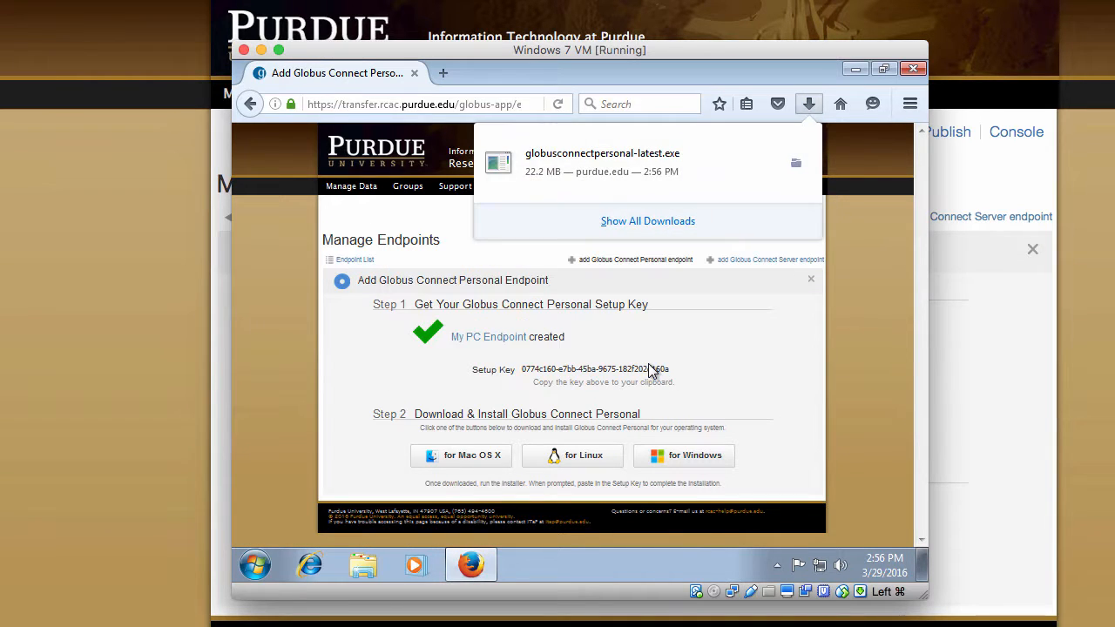
pyautogui.click(643, 172)
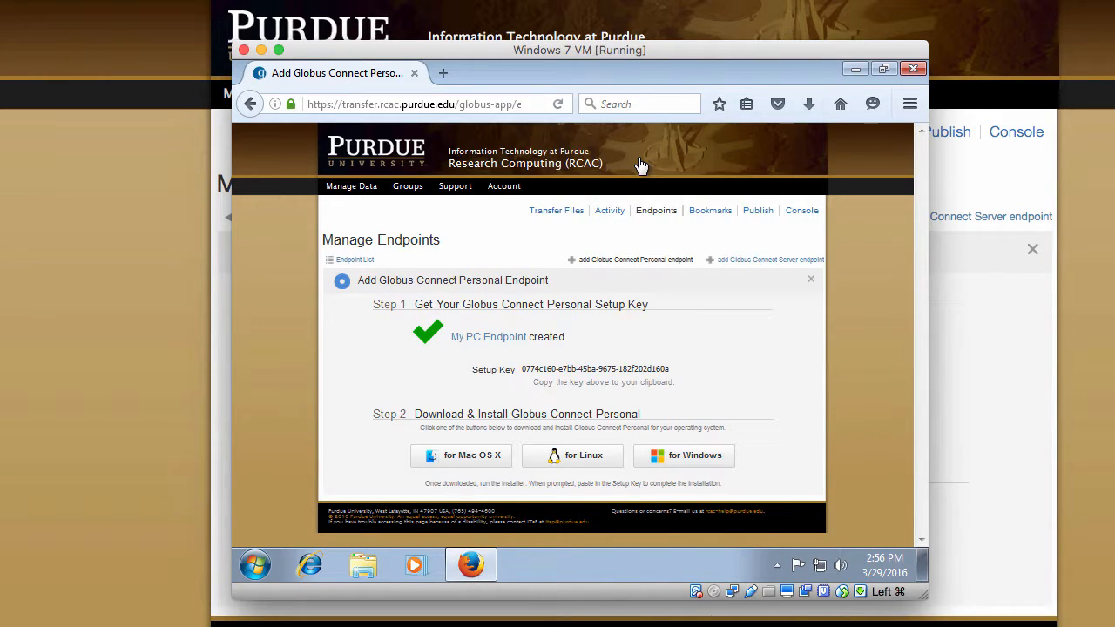
# Install Globus Connect Personal, register it with the pasted key, and choose Modify Settings
pyautogui.click(627, 324)
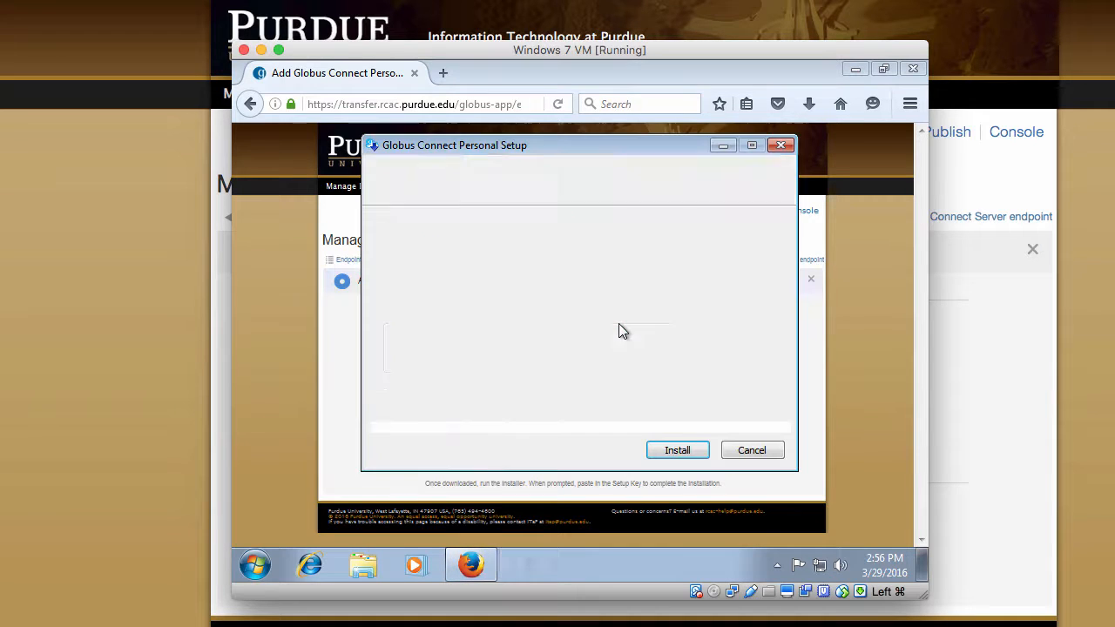
pyautogui.click(676, 450)
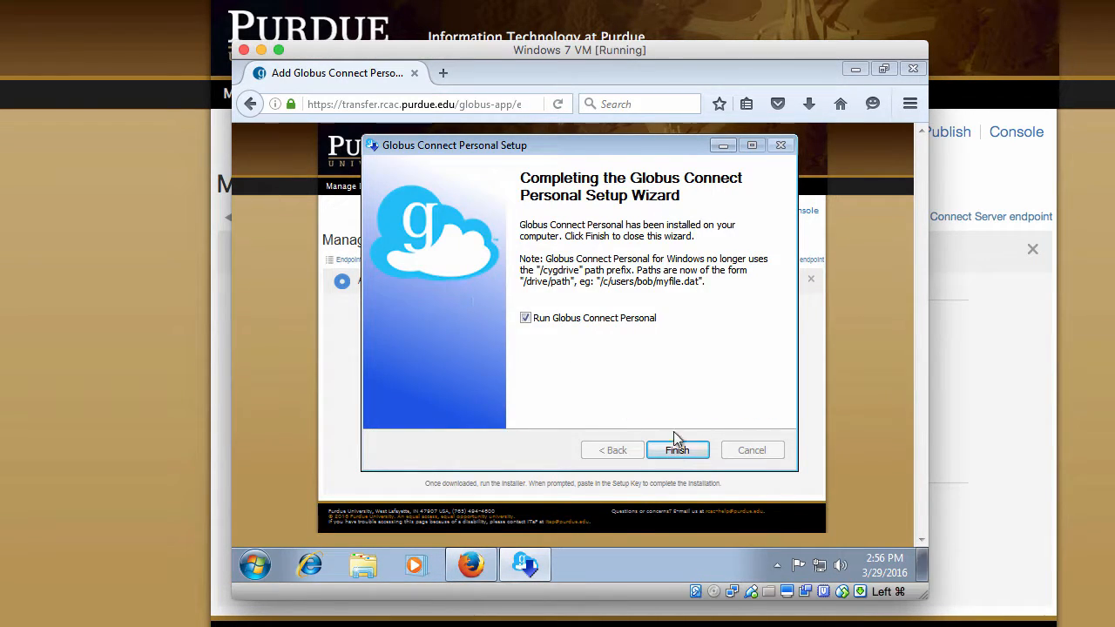
pyautogui.click(680, 452)
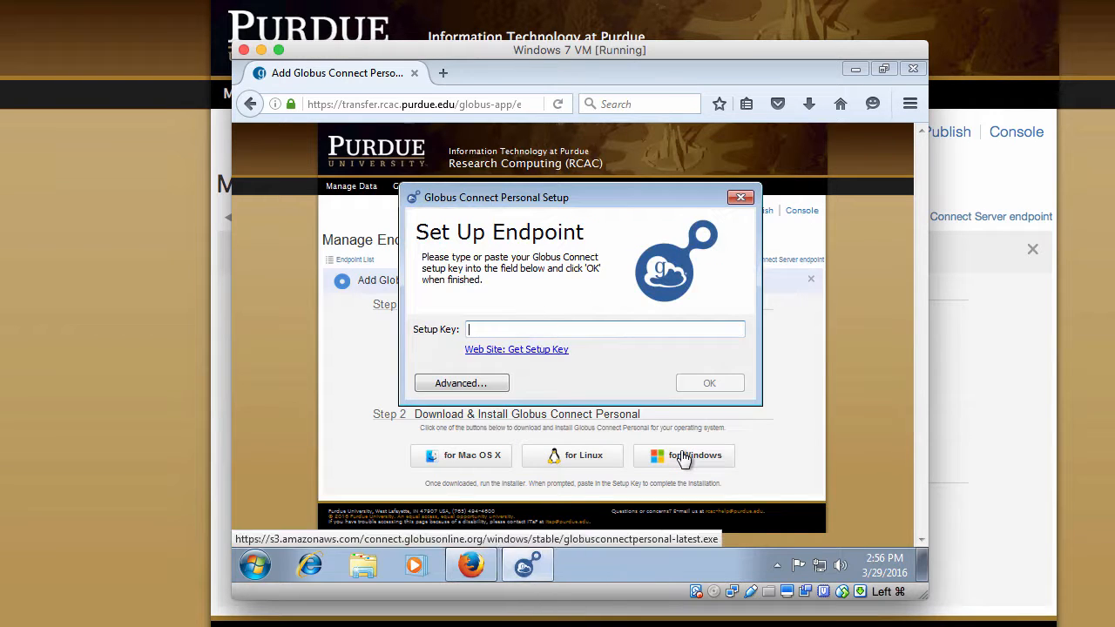
pyautogui.rightClick(479, 329)
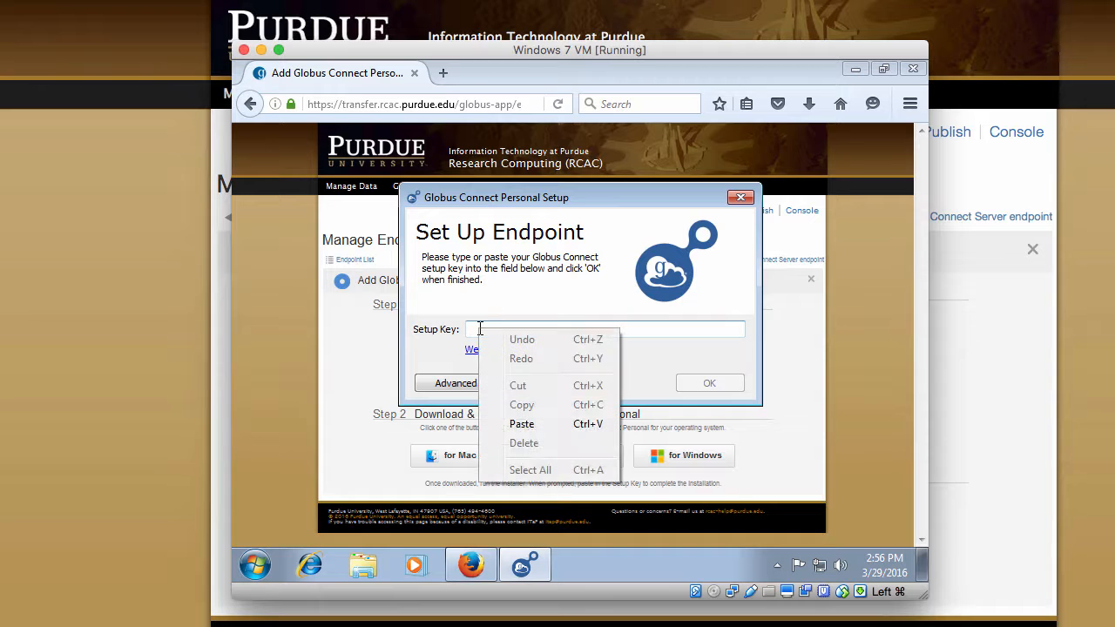
pyautogui.click(518, 422)
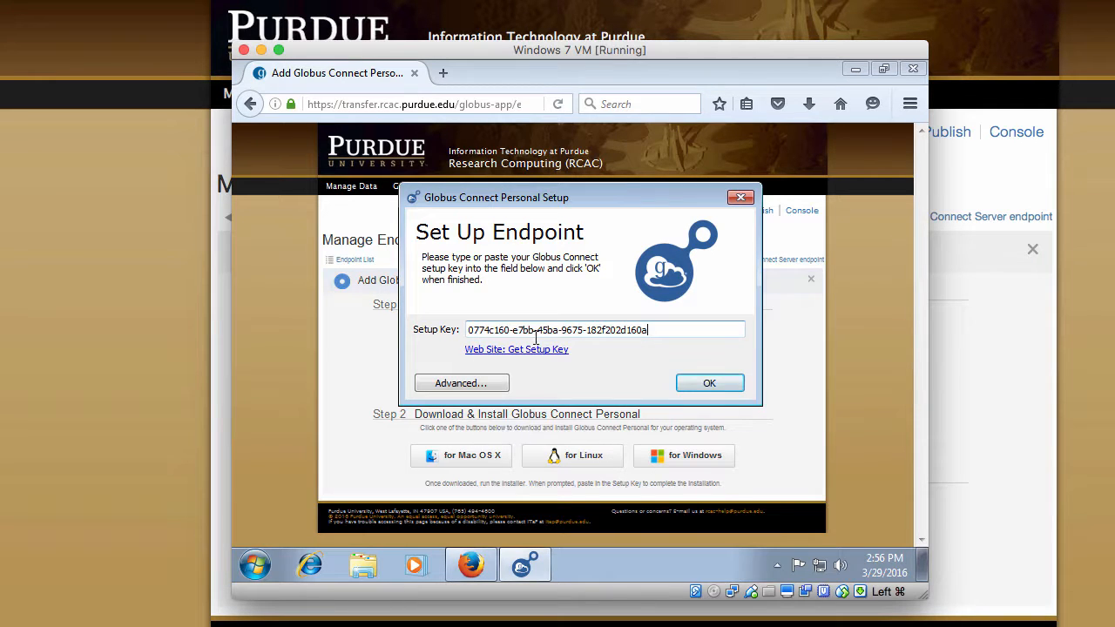
pyautogui.click(711, 385)
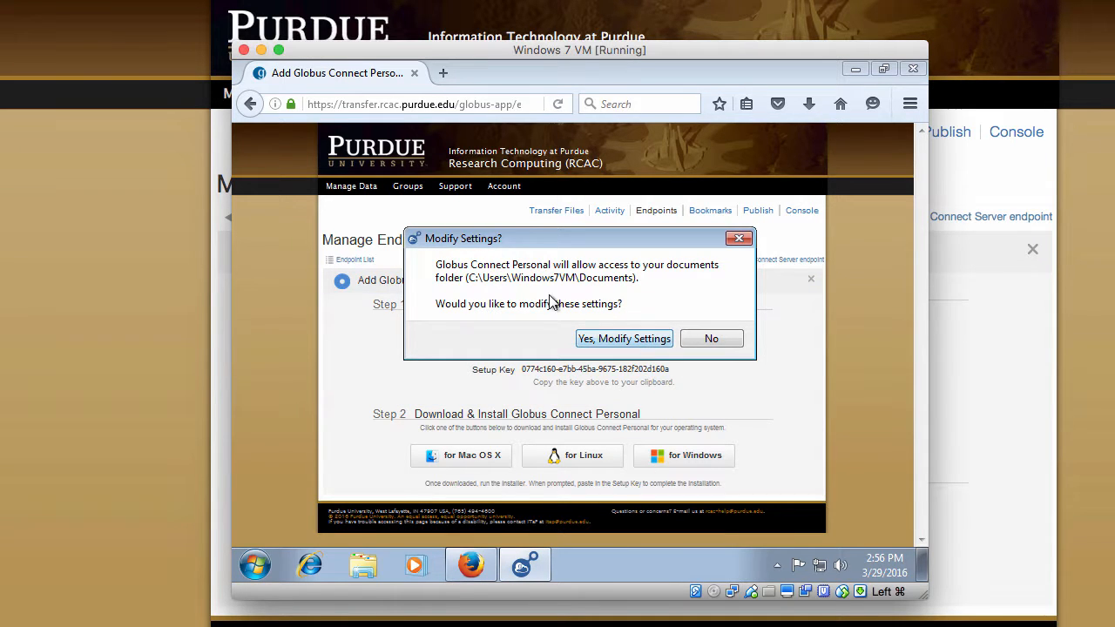
pyautogui.click(616, 340)
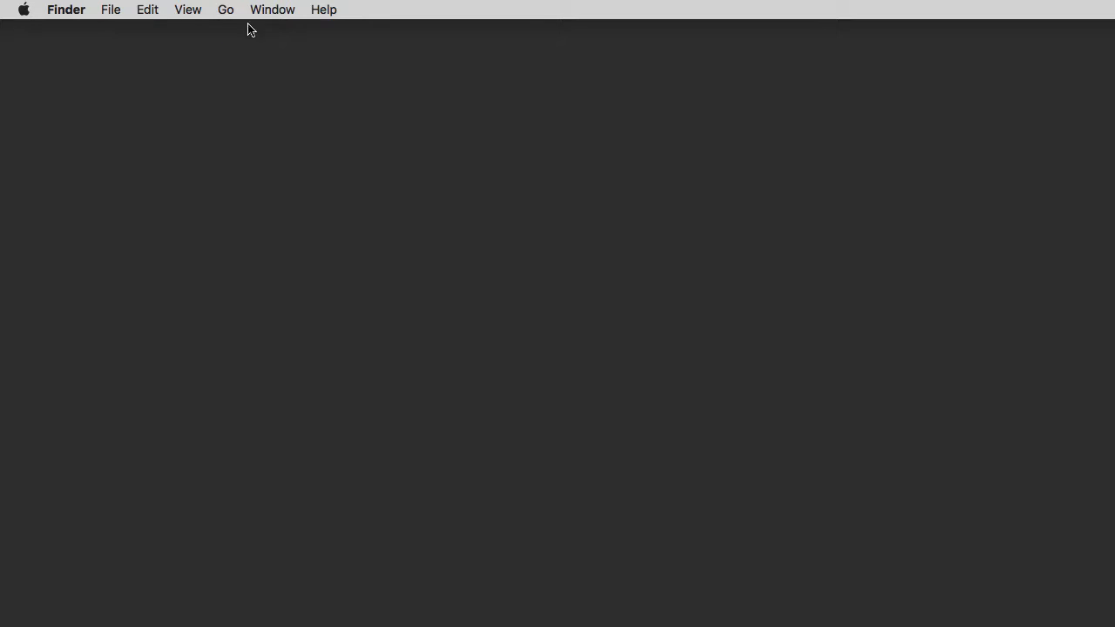
# Connect Finder to smb://samba.rcac.purdue.edu/depot/clait as a registered user with name and password
pyautogui.click(226, 12)
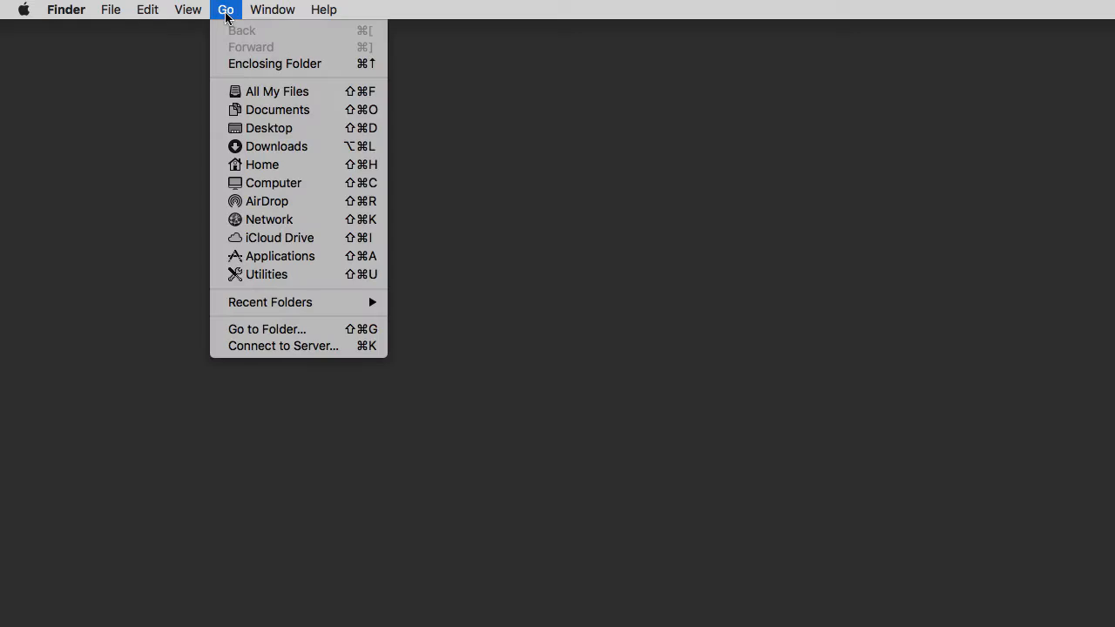
pyautogui.click(259, 348)
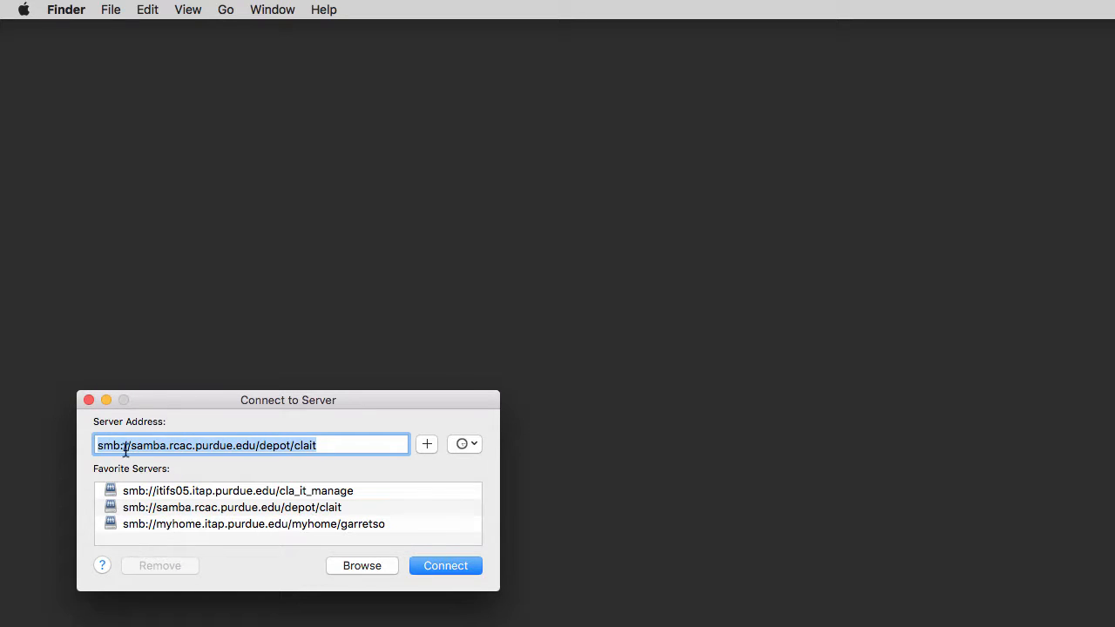
pyautogui.click(324, 446)
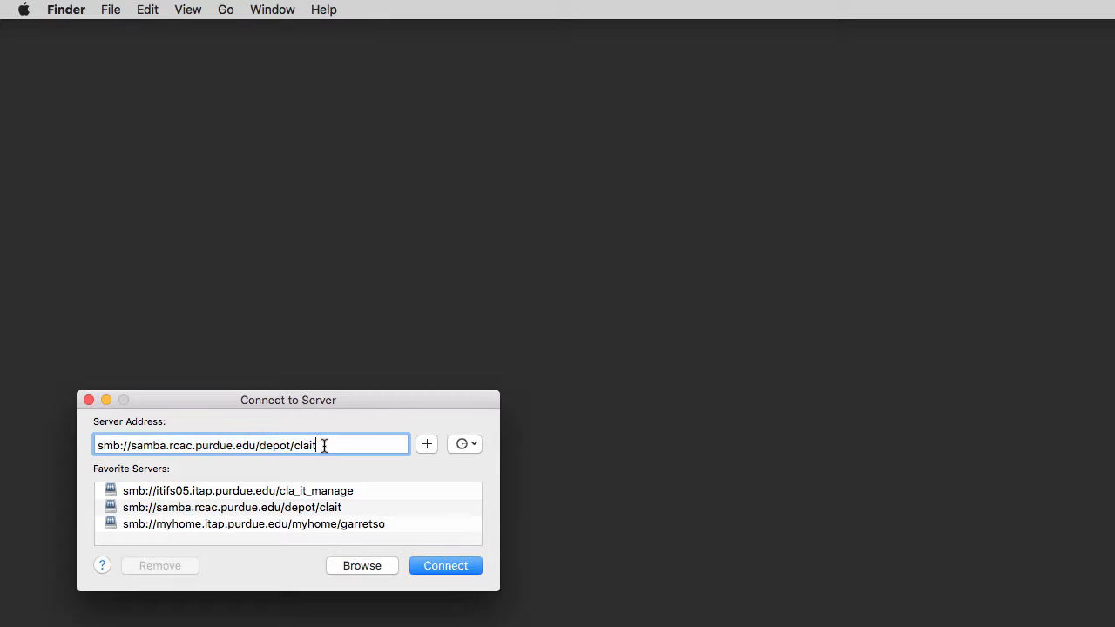
pyautogui.hotkey('shift', 'Left')
pyautogui.hotkey('shift', 'Left')
pyautogui.hotkey('shift', 'Left')
pyautogui.hotkey('shift', 'Left')
pyautogui.hotkey('shift', 'Left')
pyautogui.click(347, 446)
pyautogui.tripleClick(313, 445)
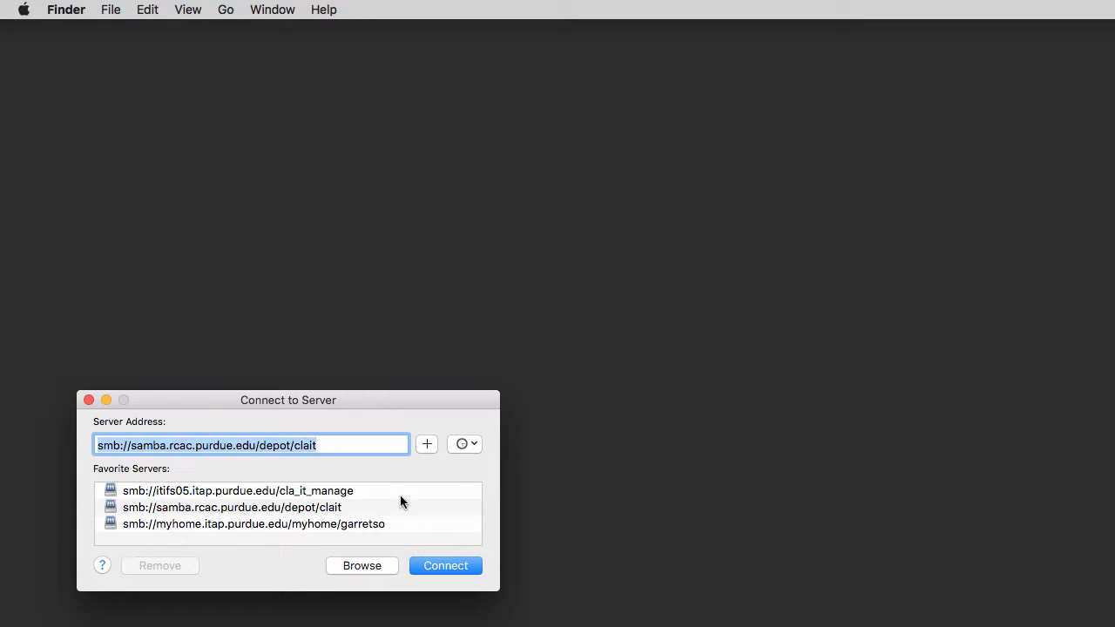
pyautogui.click(414, 564)
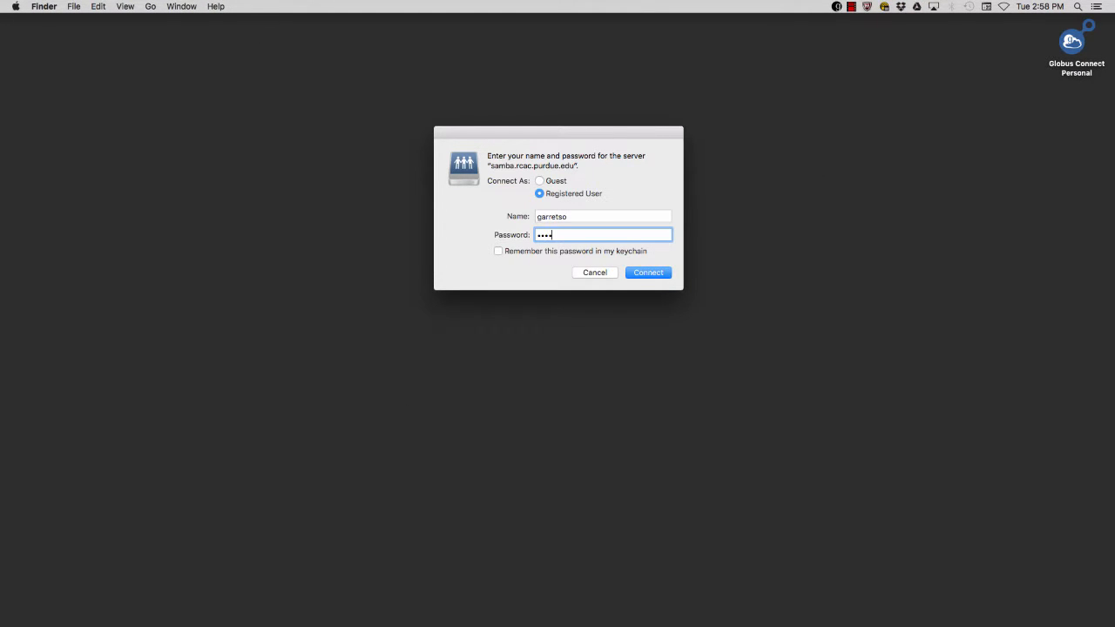
pyautogui.write('••')
pyautogui.press('Return')
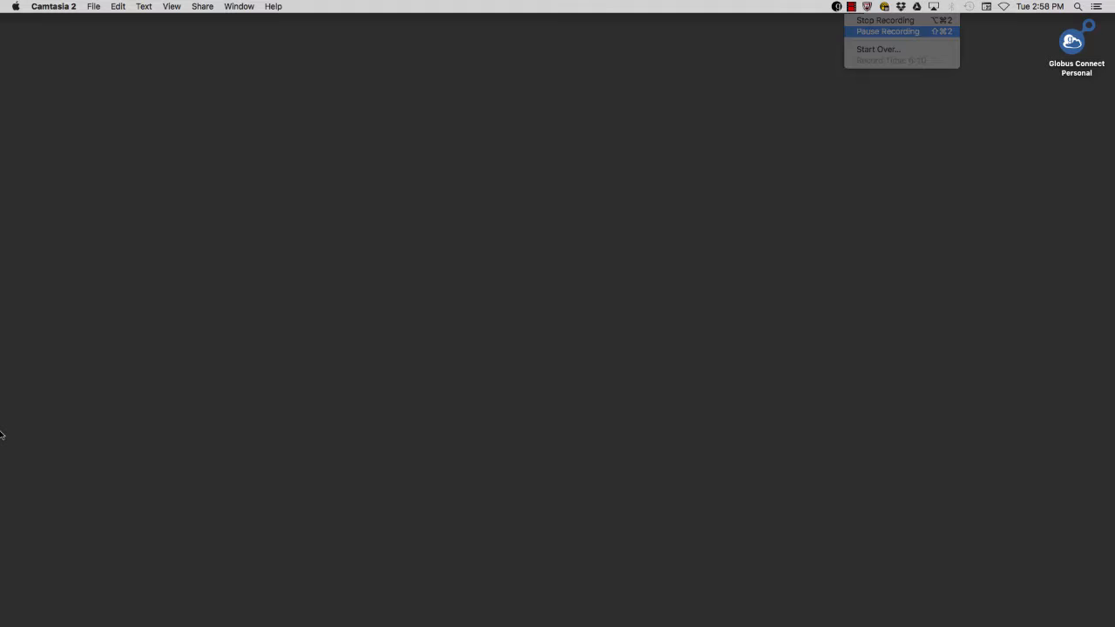
# In the Windows 7 VM, open Explorer and start Map network drive from Computer
pyautogui.moveTo(2, 435)
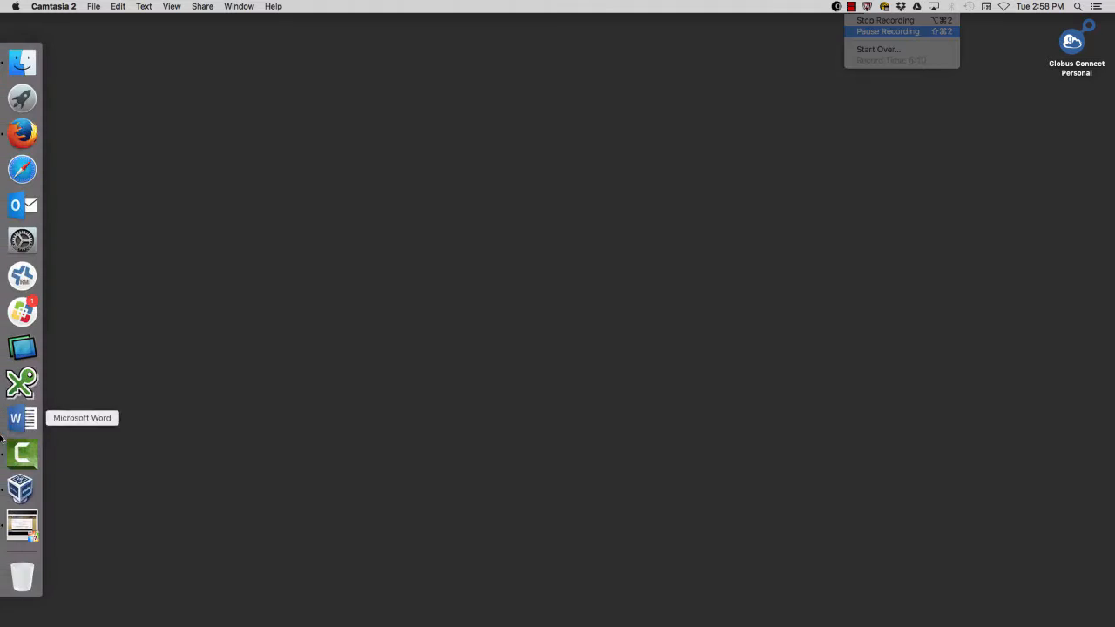
pyautogui.click(22, 526)
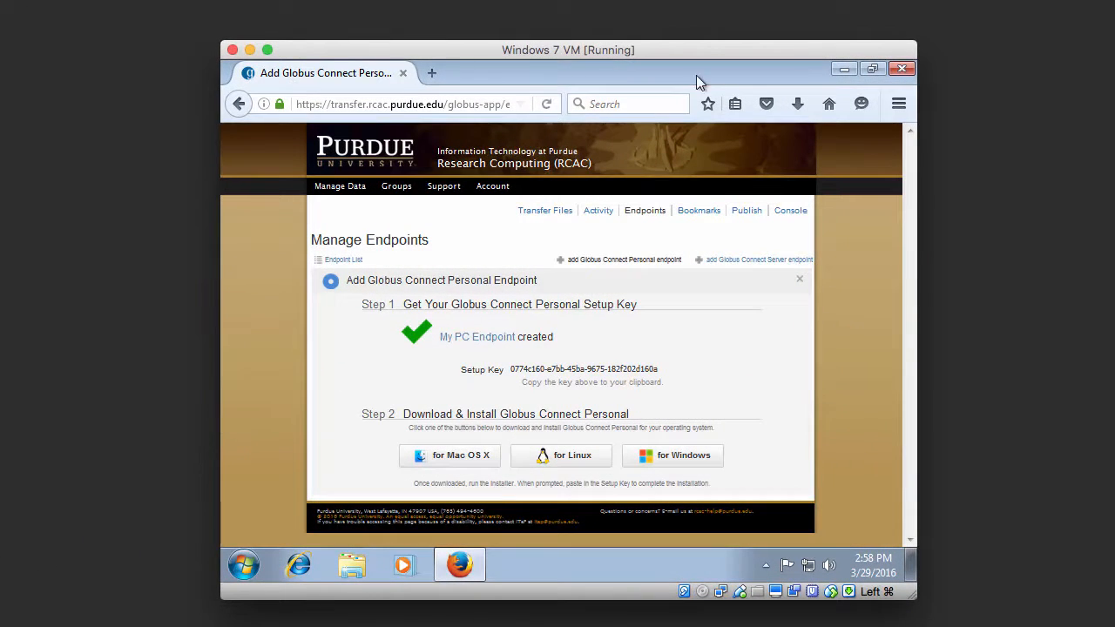
pyautogui.click(842, 68)
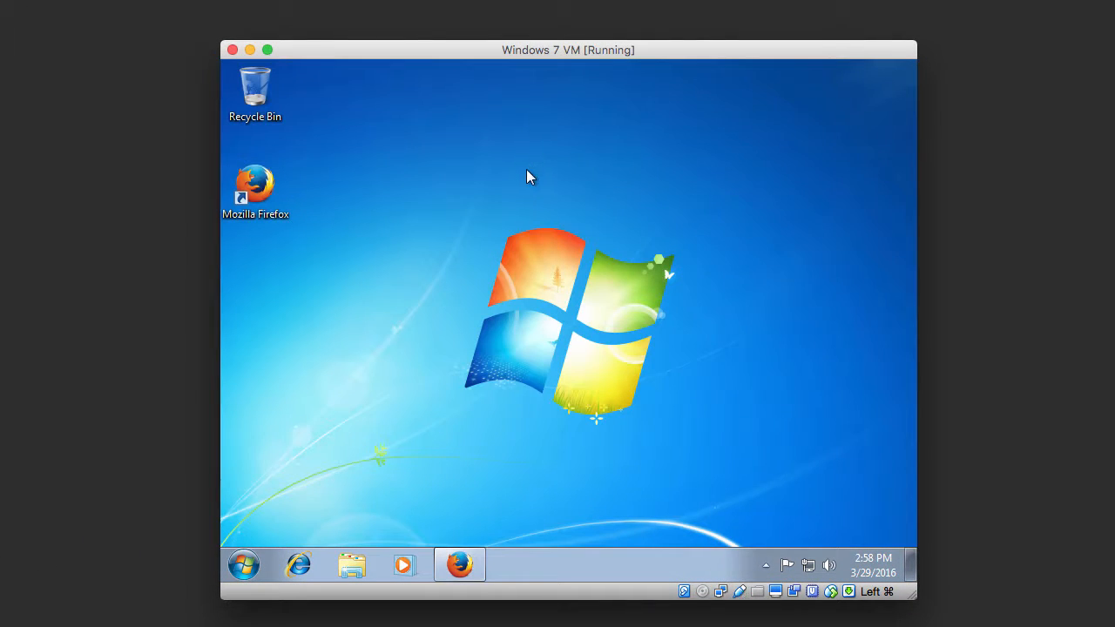
pyautogui.click(349, 567)
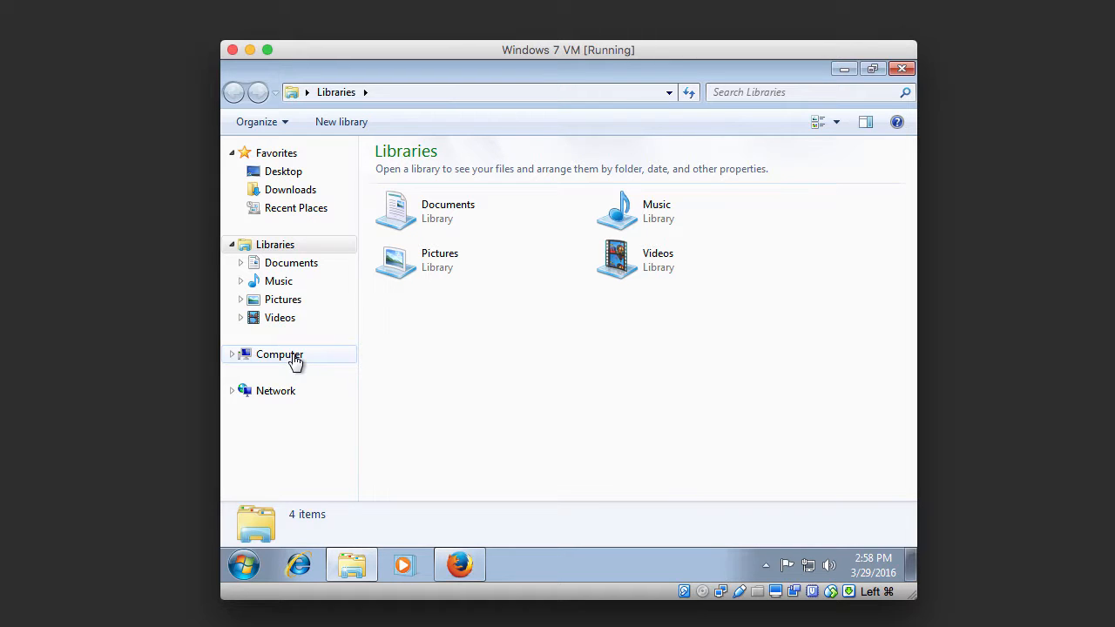
pyautogui.click(295, 363)
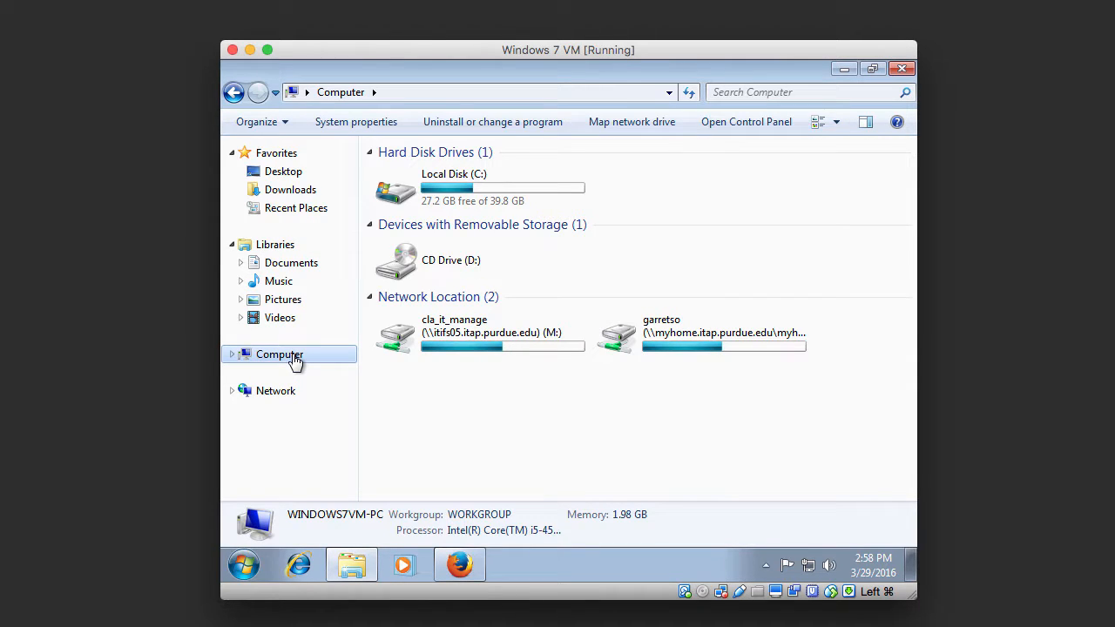
pyautogui.rightClick(295, 362)
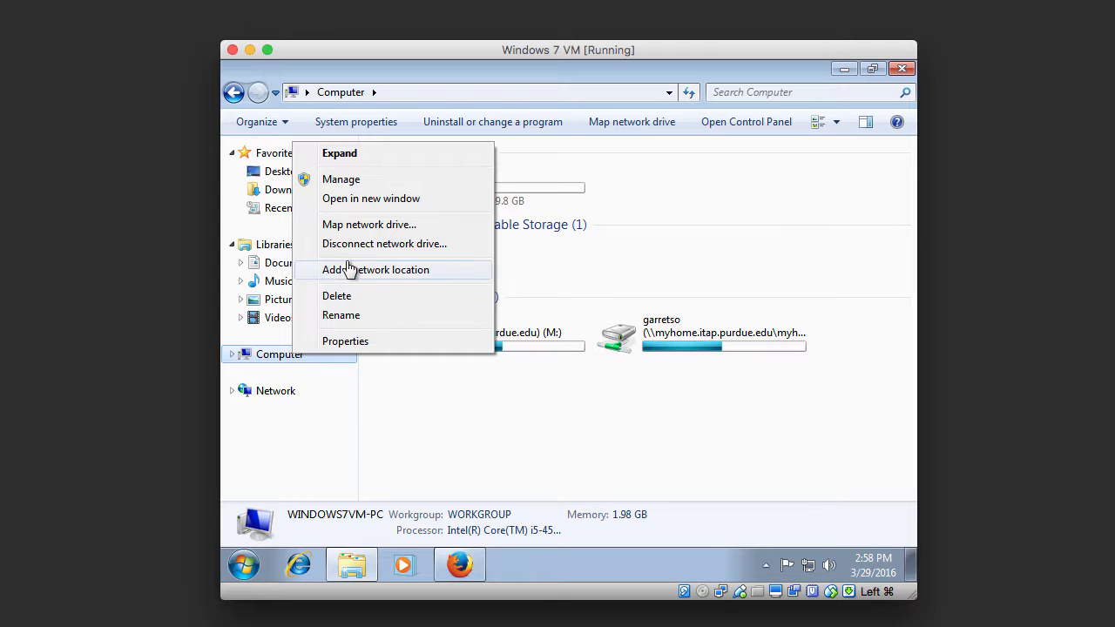
pyautogui.click(357, 228)
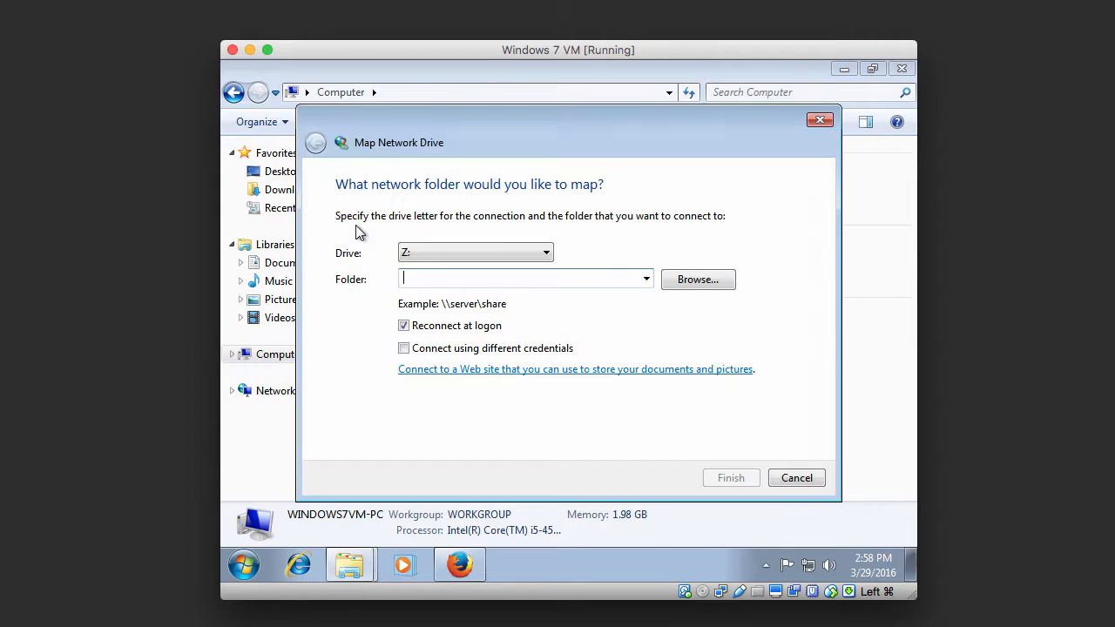
# Map Z: to \\samba.rcac.purdue.edu\depot\clait\ using different, remembered network credentials
pyautogui.write('\\\\samba.rcac.purdue.edu')
pyautogui.write('\\d')
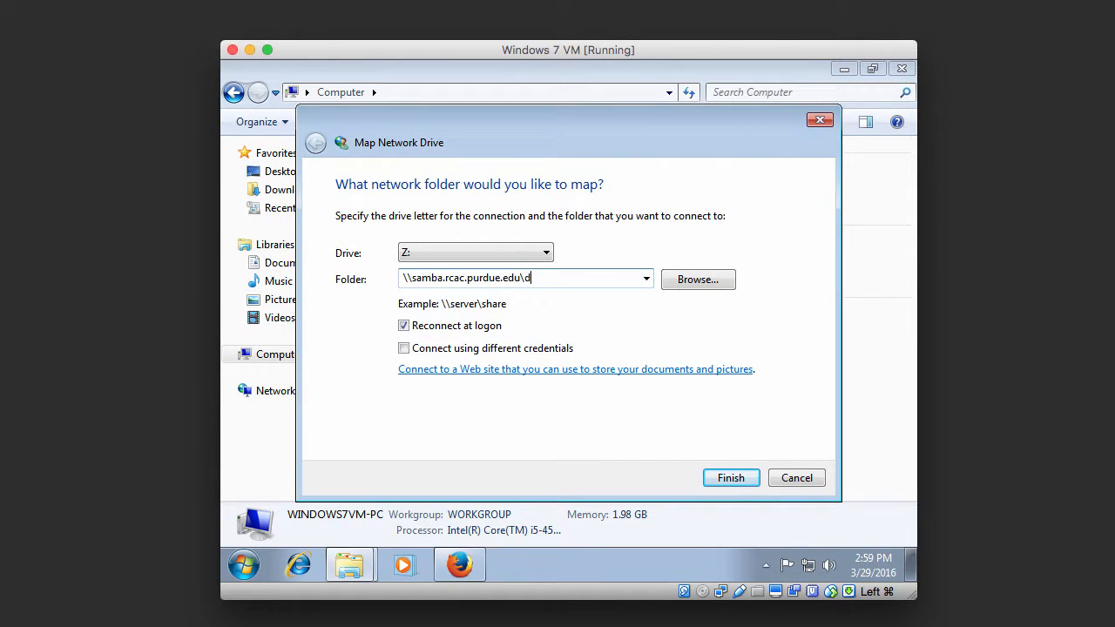
pyautogui.write('epot\\clait\\')
pyautogui.click(404, 348)
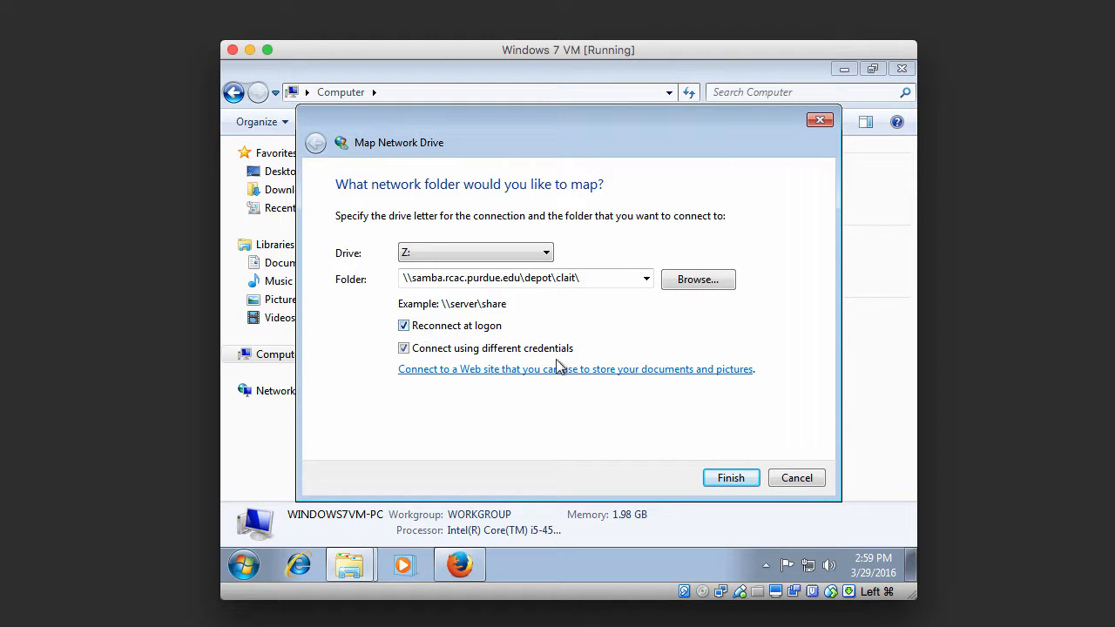
pyautogui.click(716, 480)
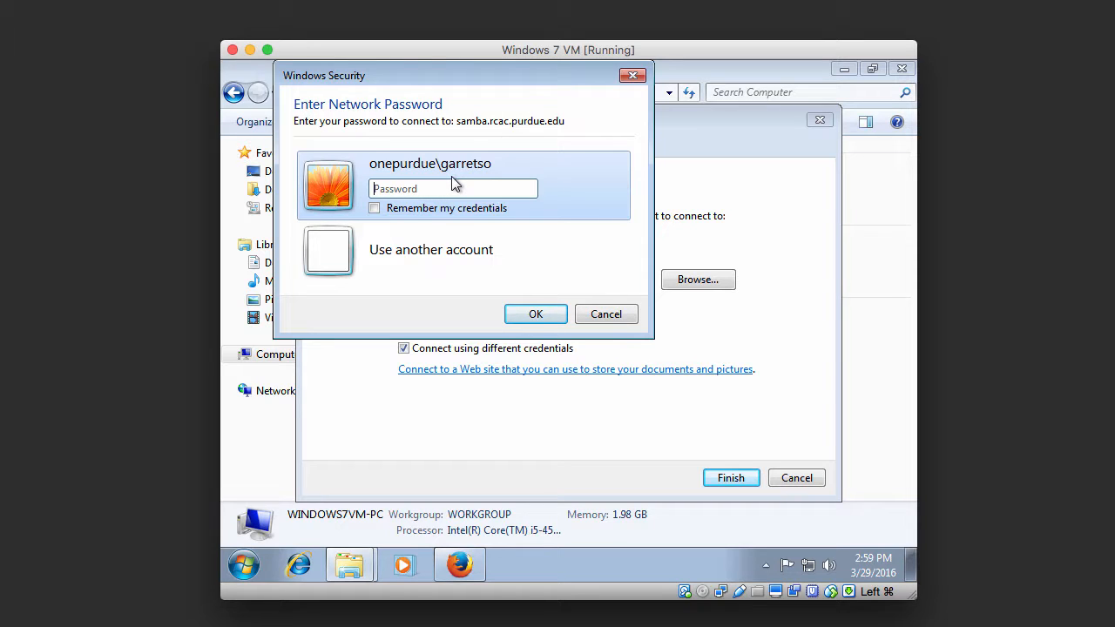
pyautogui.write('••••••••••')
pyautogui.click(374, 209)
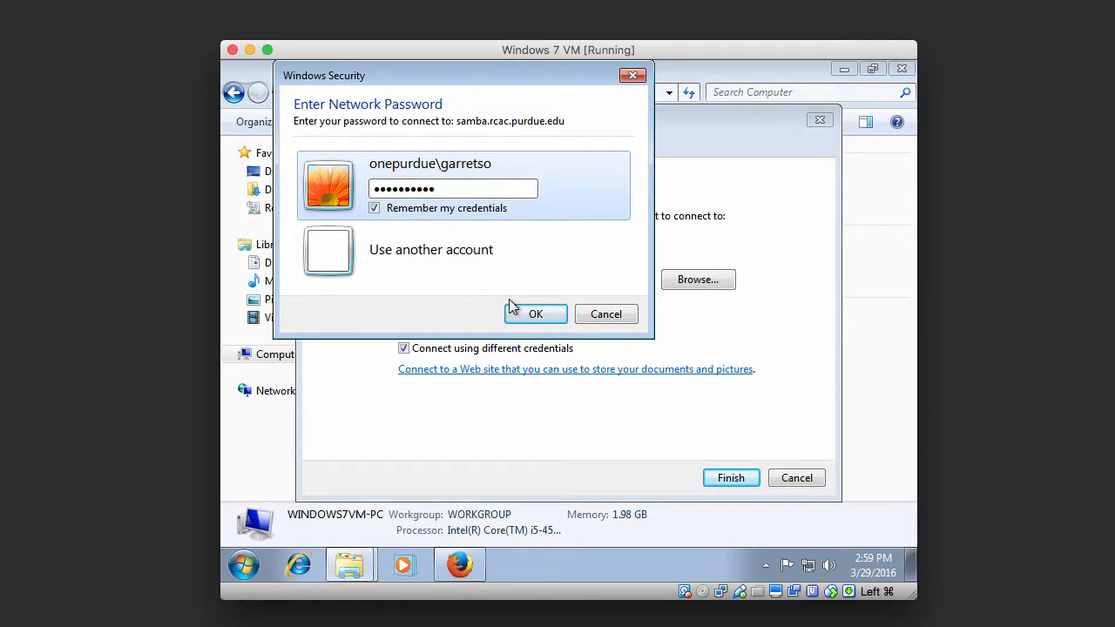
pyautogui.click(523, 315)
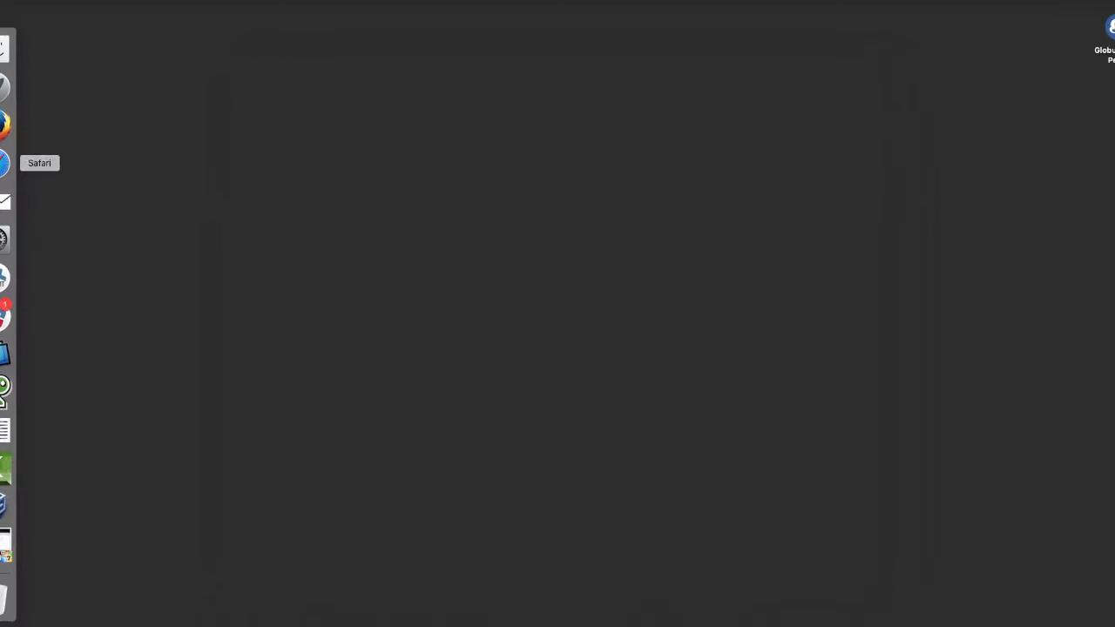
# Set the left endpoint to purdue#rcac (Purdue University Research Computing) with path /depot/clait
pyautogui.click(21, 134)
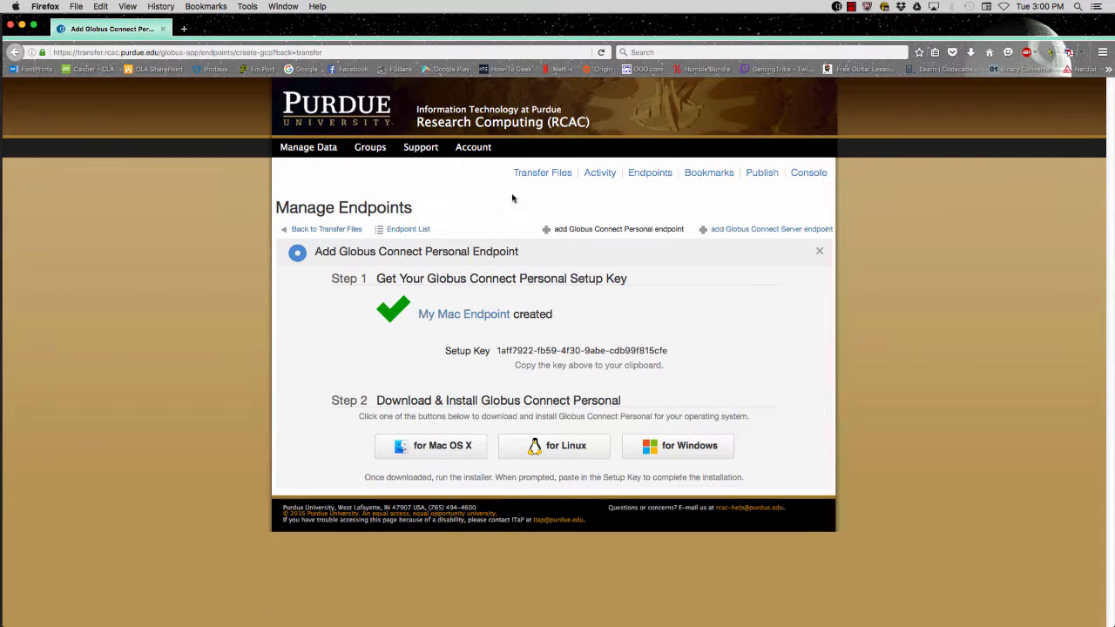
pyautogui.click(527, 172)
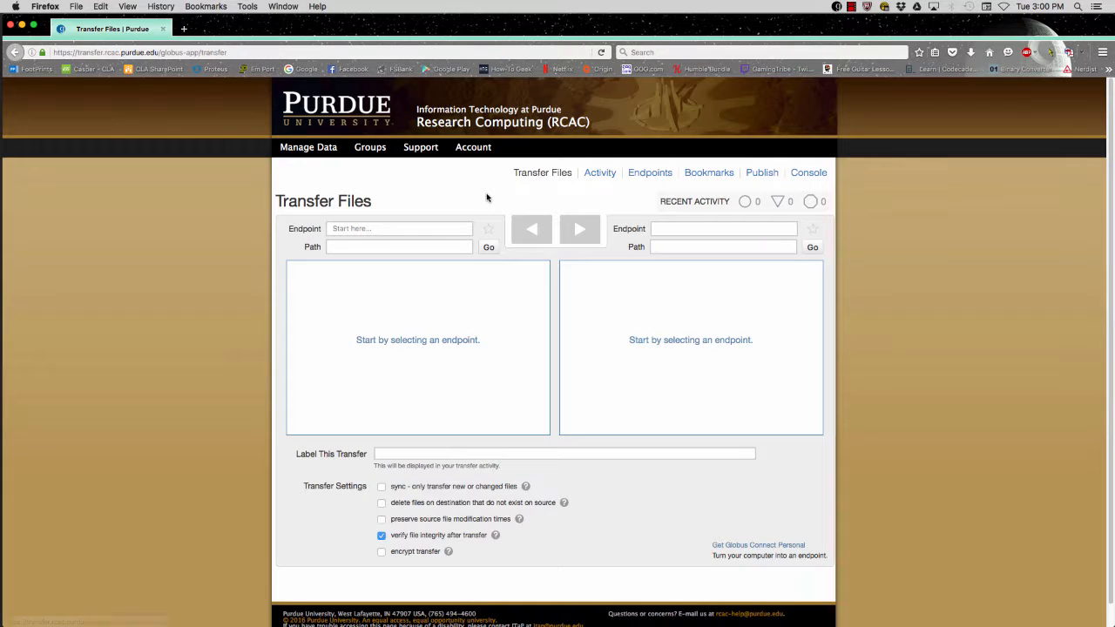
pyautogui.click(373, 230)
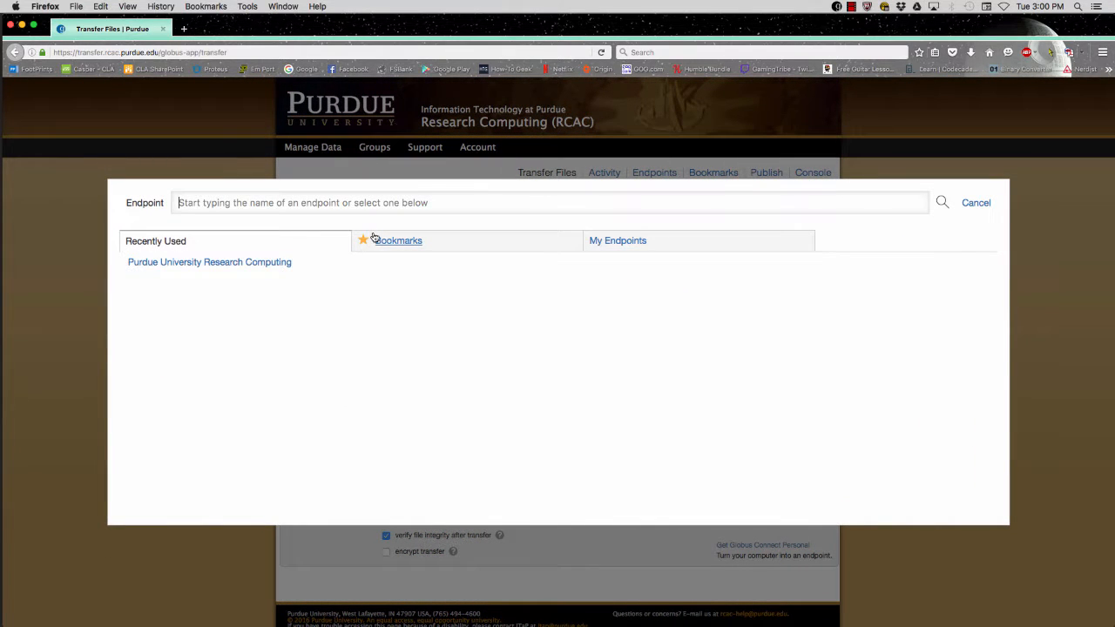
pyautogui.write('purdue#')
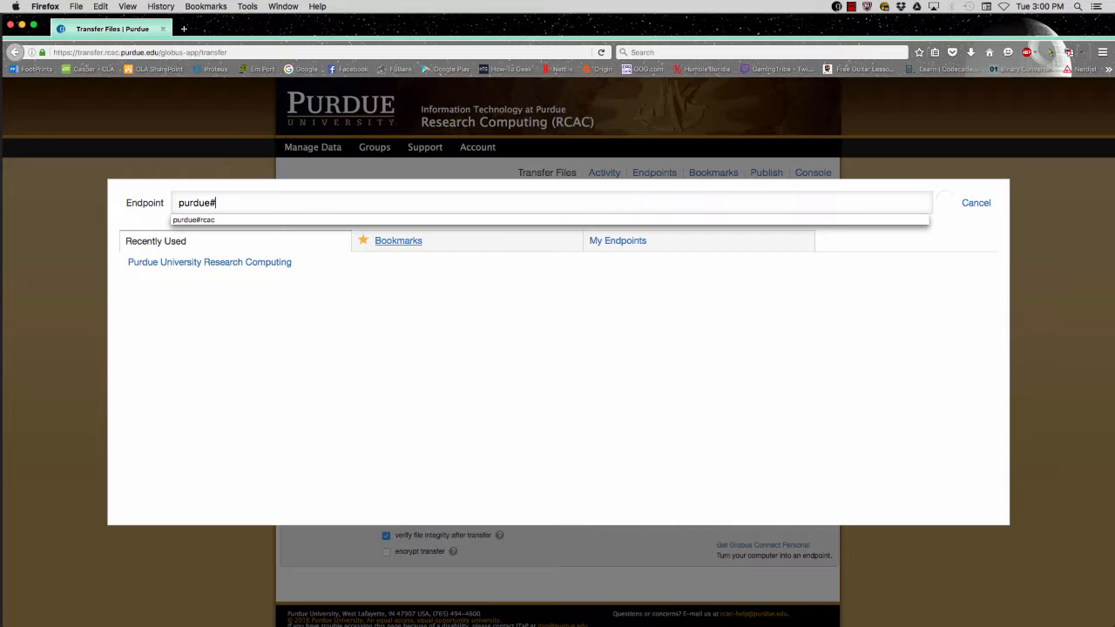
pyautogui.write('rcac')
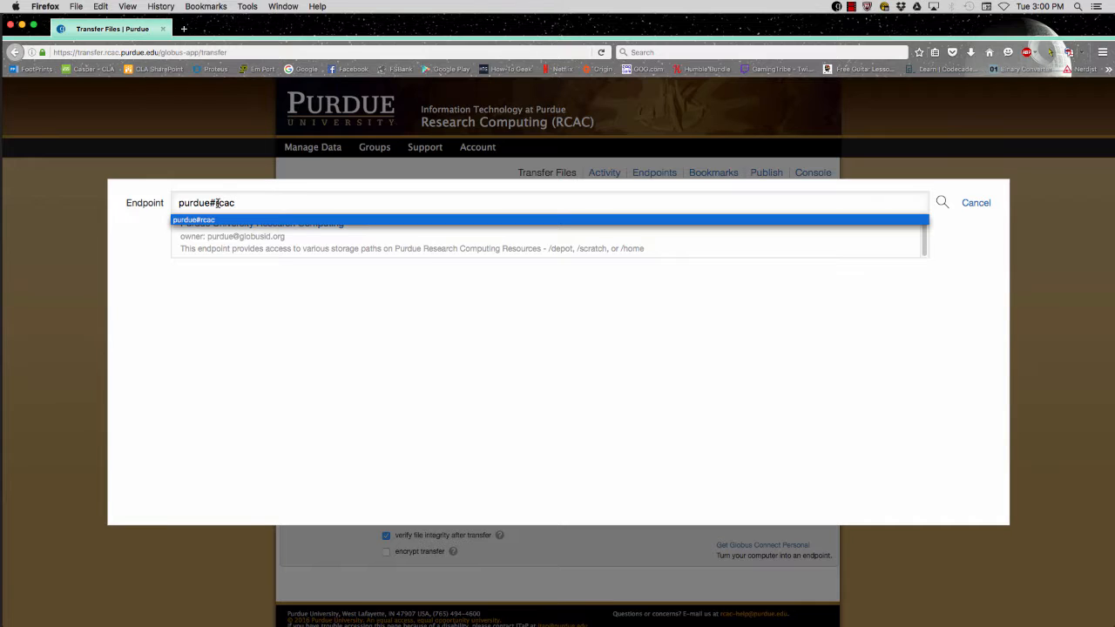
pyautogui.click(244, 243)
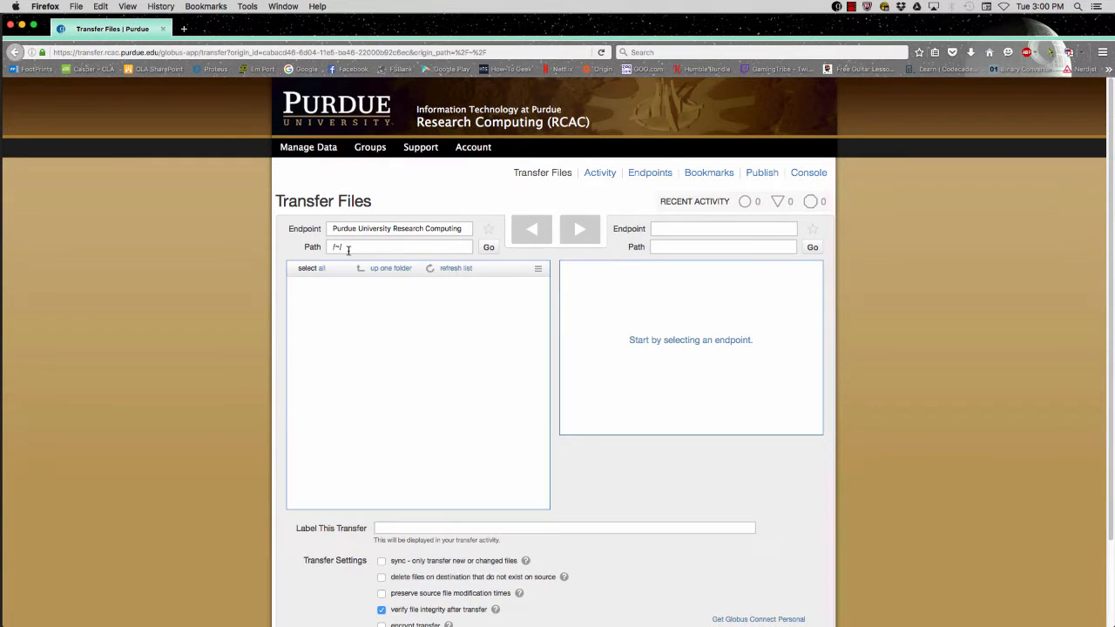
pyautogui.click(345, 247)
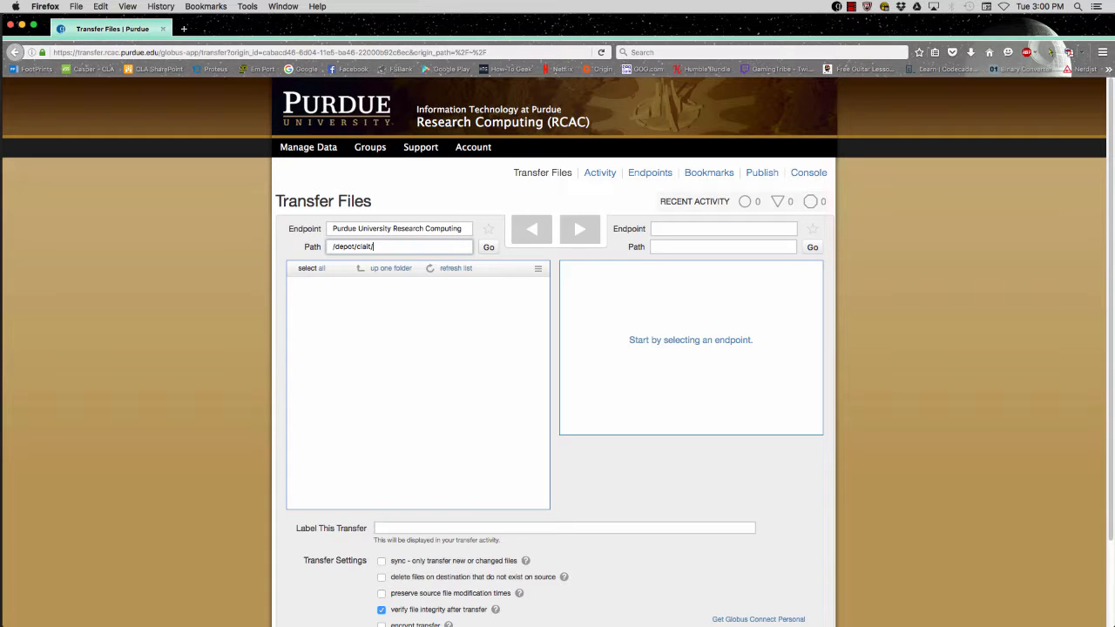
pyautogui.click(489, 248)
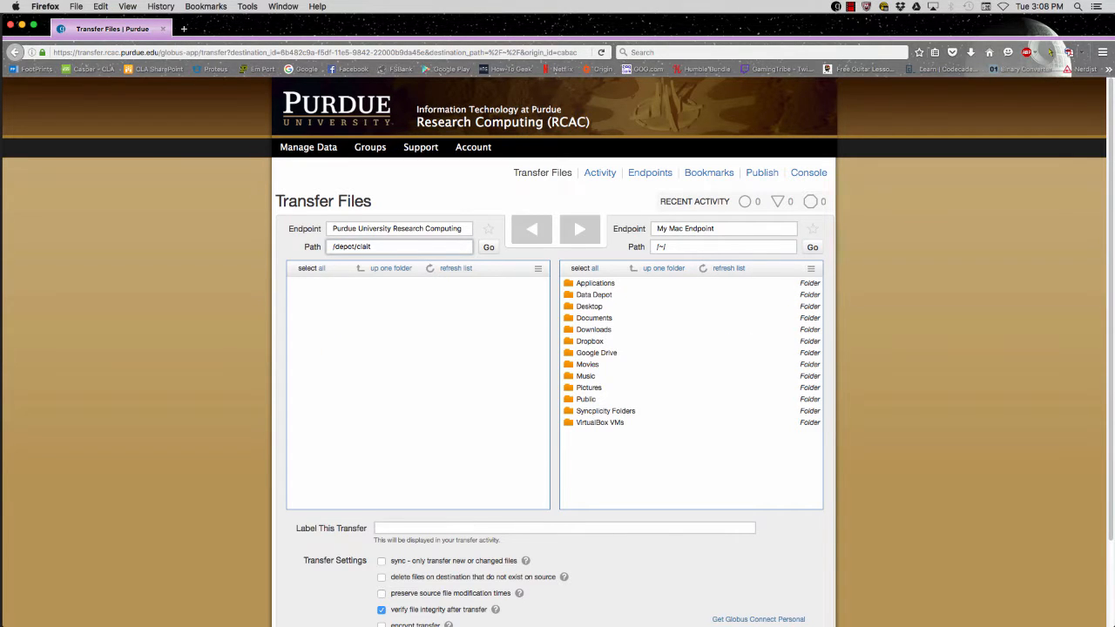
# Browse the left pane to /depot/clait/data/copytest/Test
pyautogui.write('/')
pyautogui.press('Return')
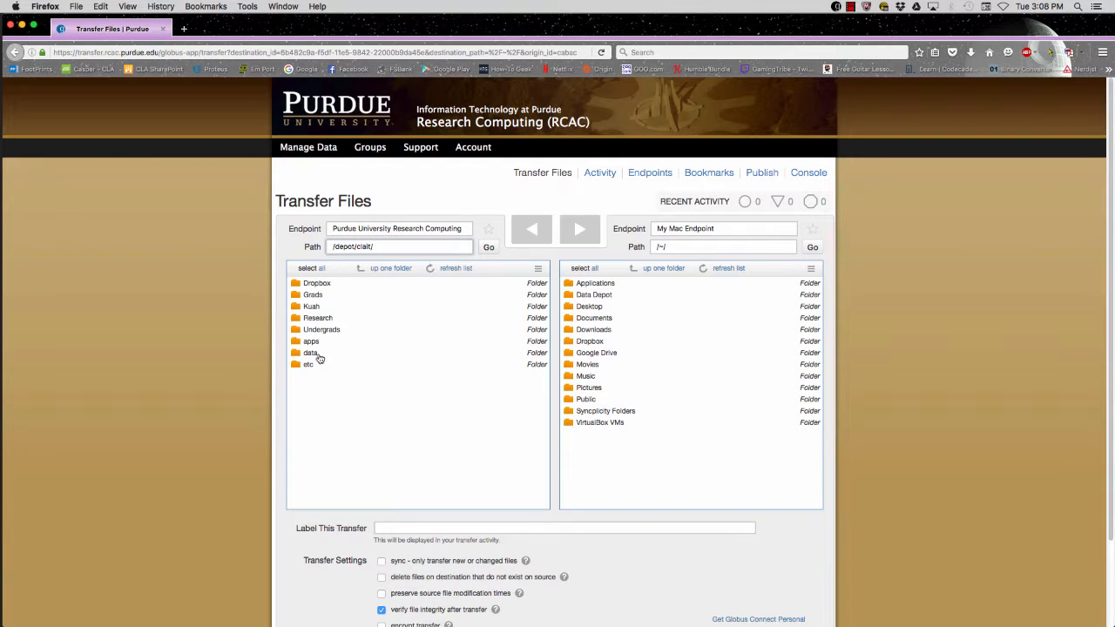
pyautogui.doubleClick(319, 356)
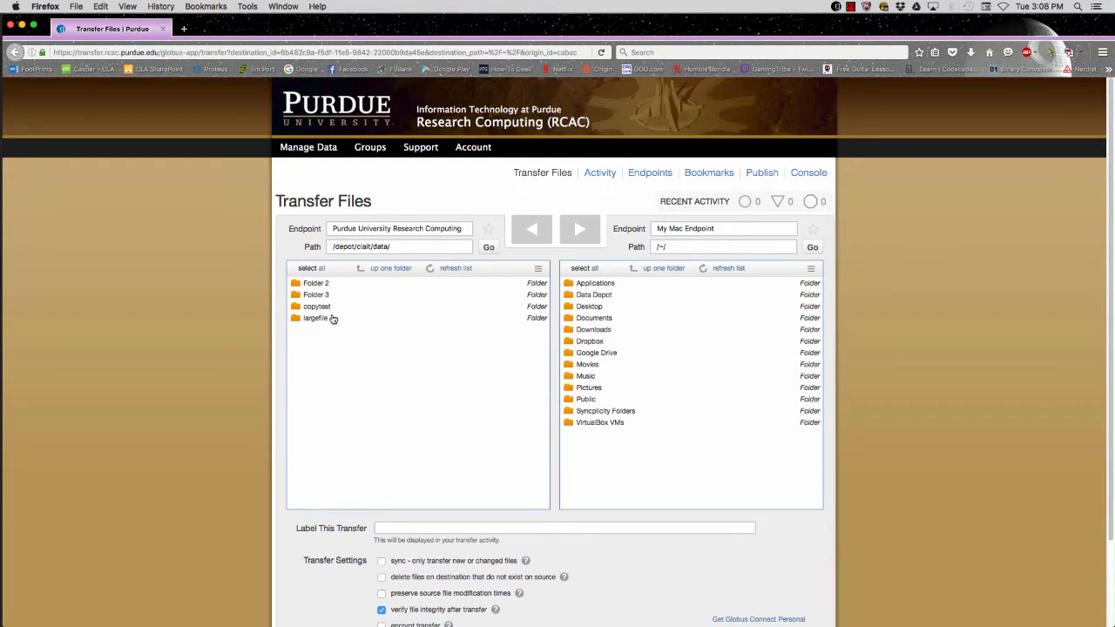
pyautogui.doubleClick(332, 310)
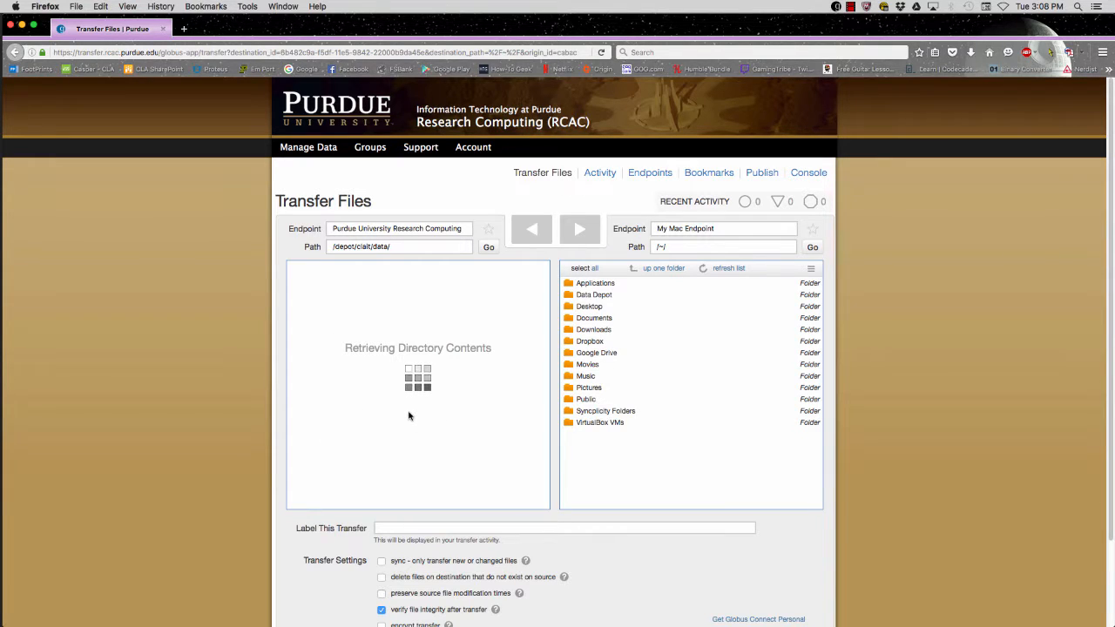
pyautogui.doubleClick(319, 494)
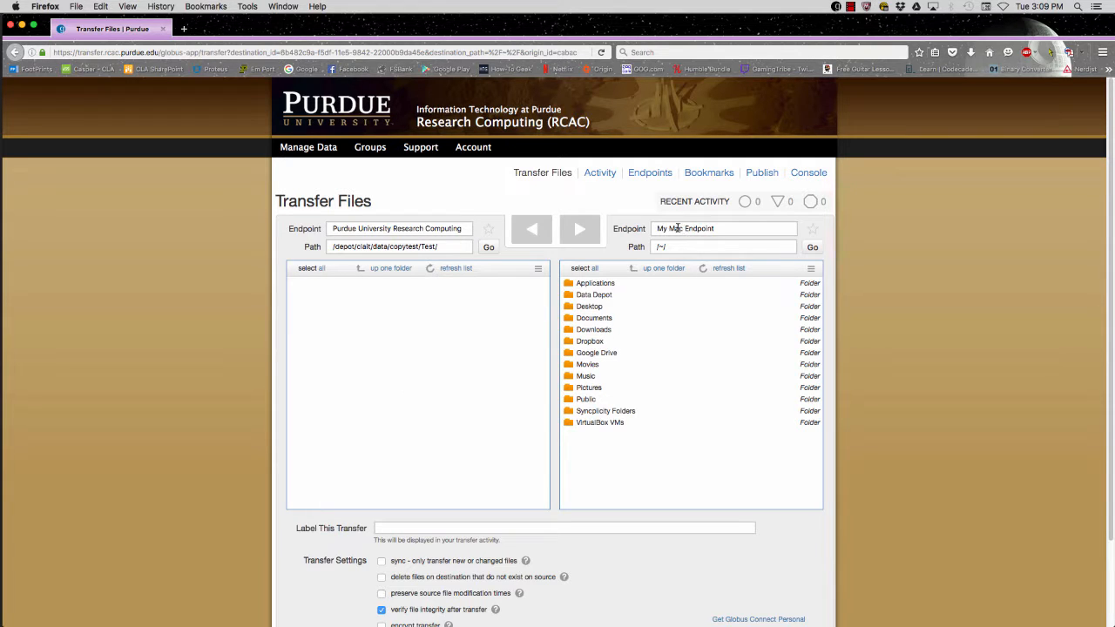
# Set the right-hand endpoint to My Mac Endpoint
pyautogui.click(720, 231)
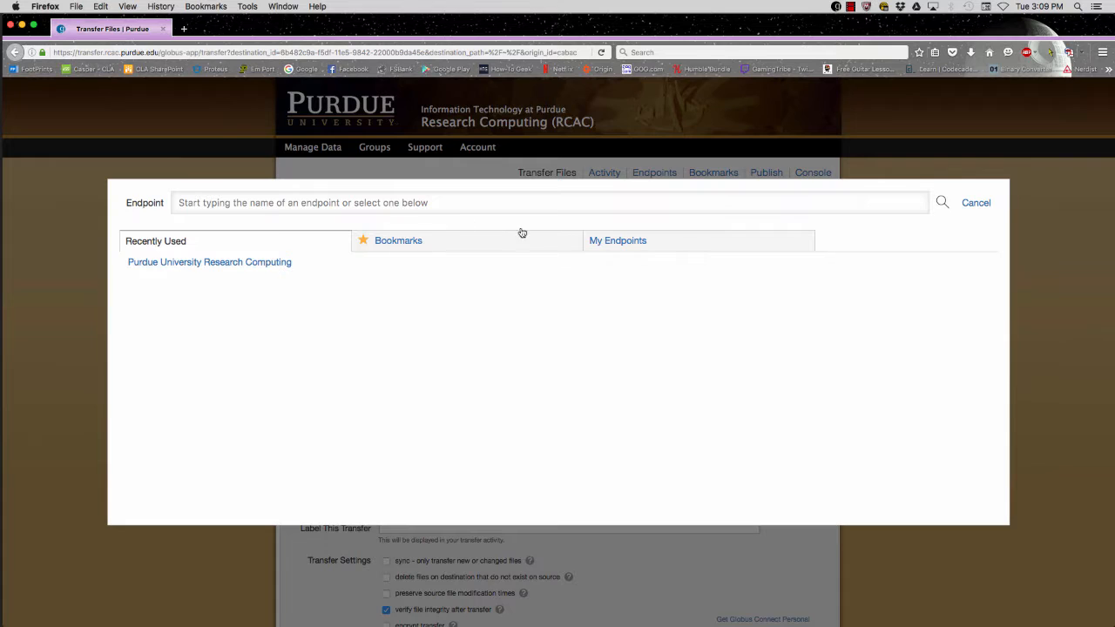
pyautogui.click(600, 245)
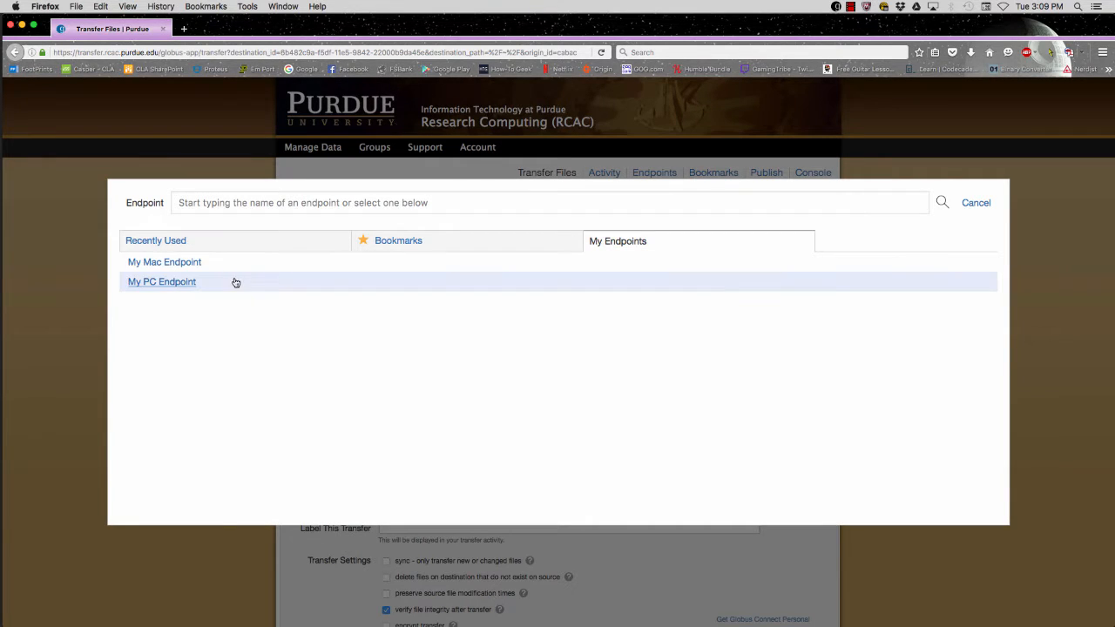
pyautogui.click(168, 263)
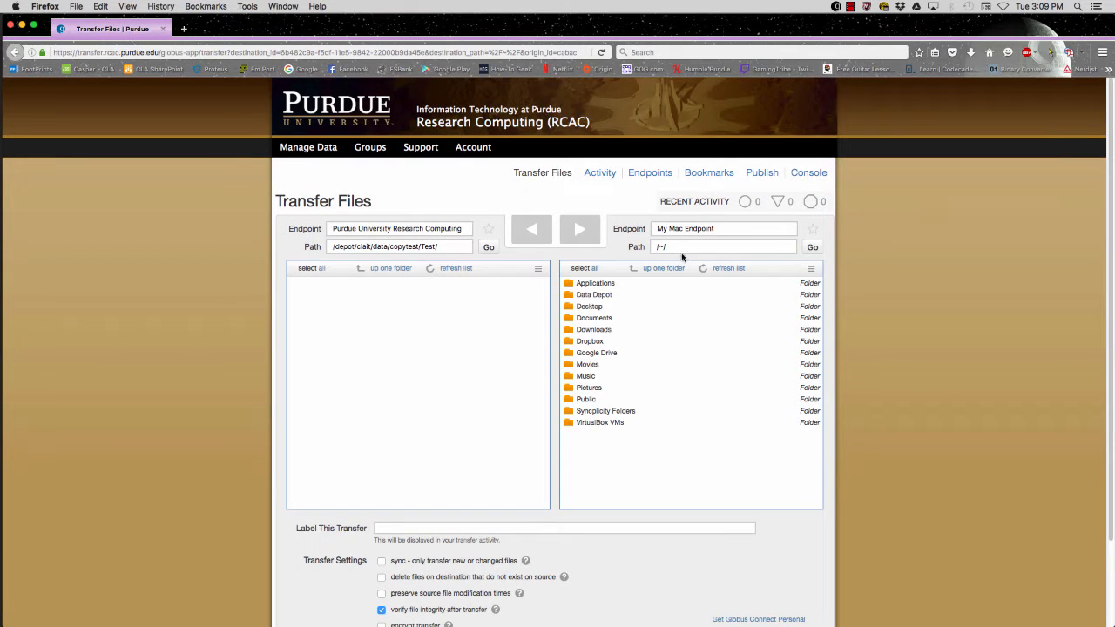
# Select test.docx in Documents/Data Depot and submit its transfer to the depot Test folder
pyautogui.doubleClick(597, 321)
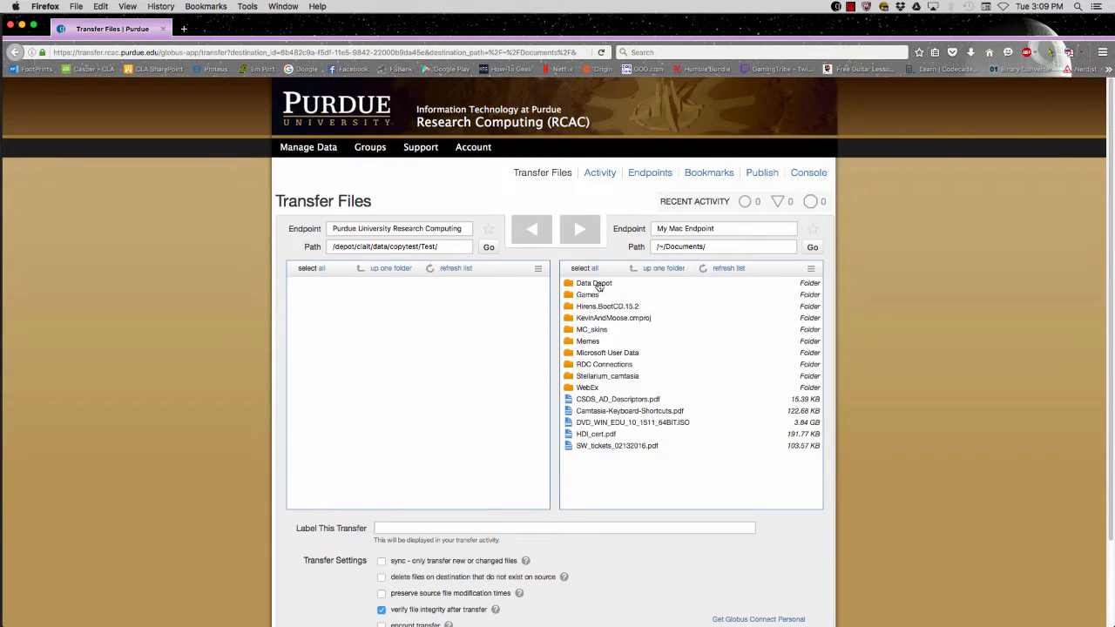
pyautogui.doubleClick(599, 288)
pyautogui.click(598, 286)
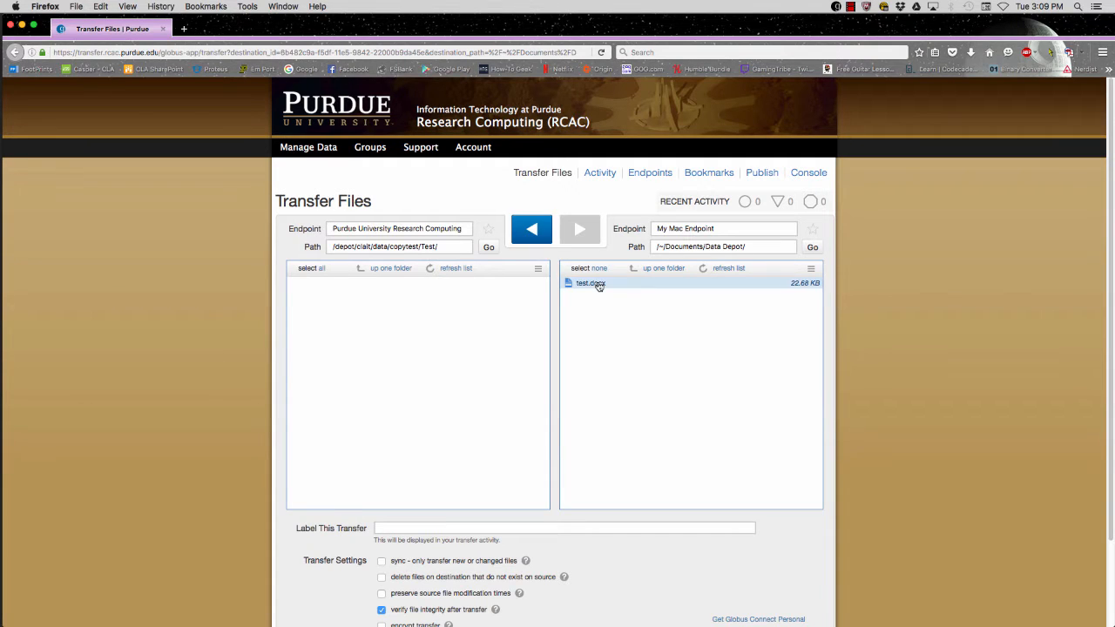
pyautogui.click(533, 231)
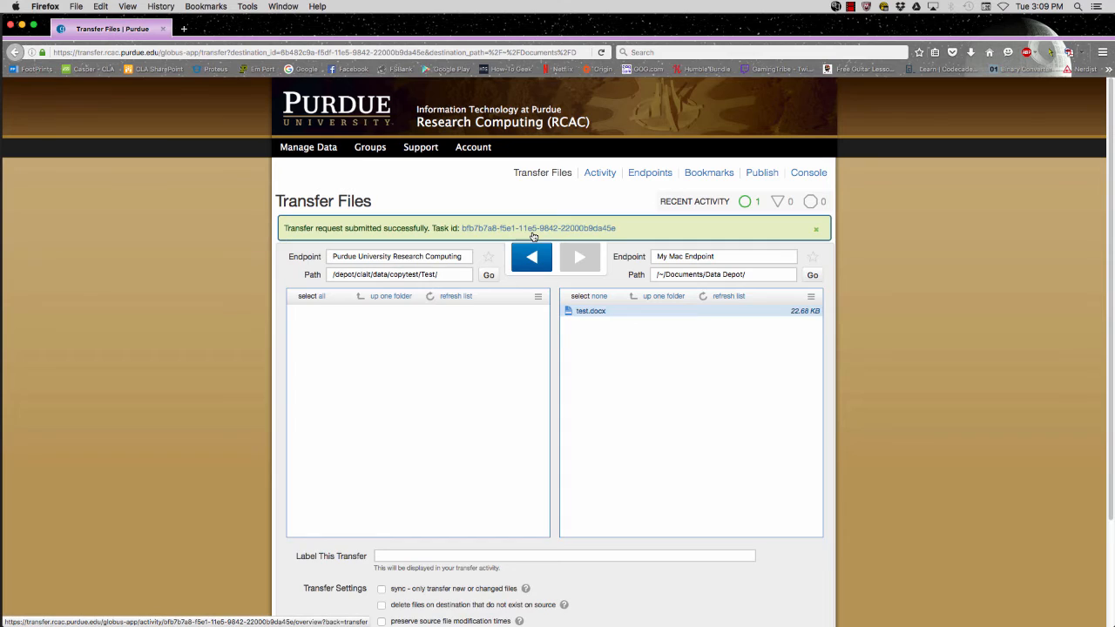